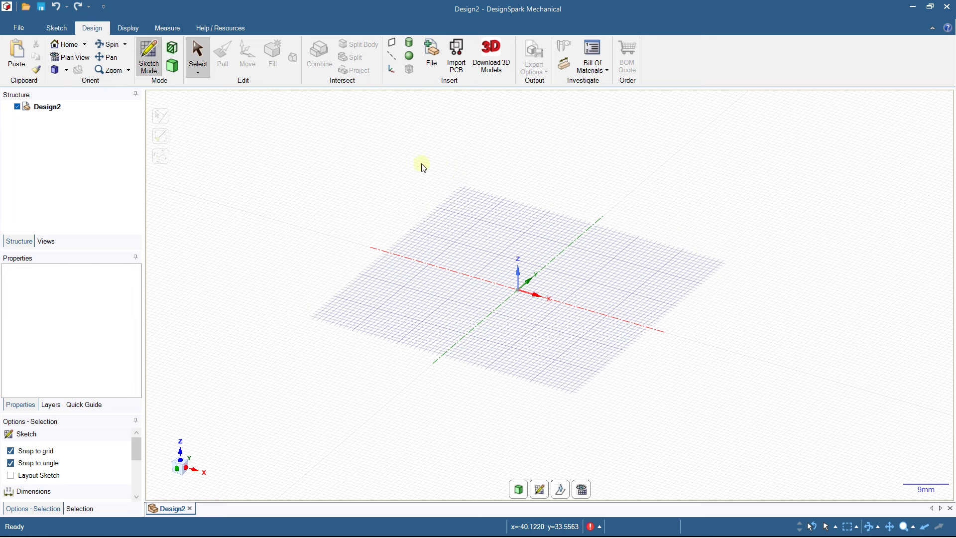
# Start a sketch on the XZ plane through the origin, viewed face-on
pyautogui.scroll(3, 569, 291)
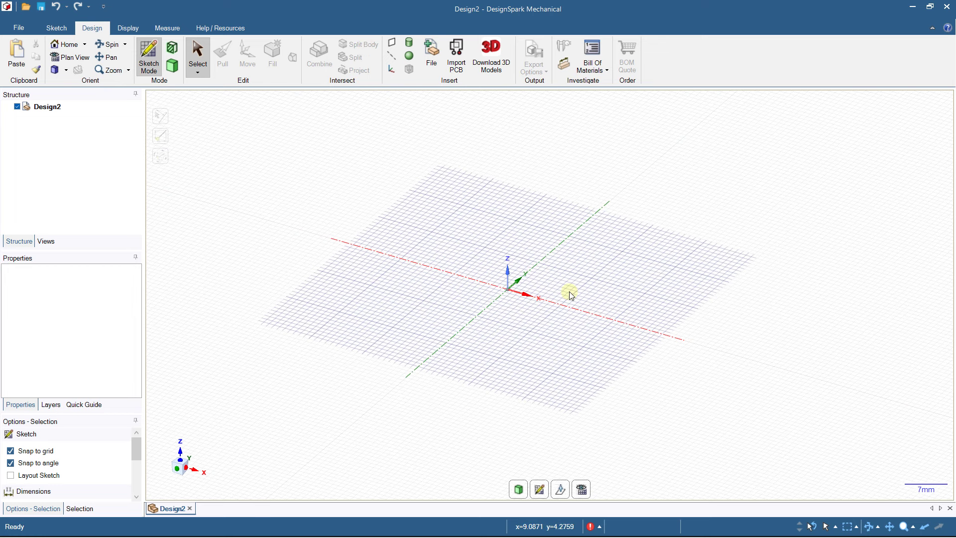
pyautogui.scroll(2, 454, 297)
pyautogui.moveTo(453, 296)
pyautogui.mouseDown(button='middle')
pyautogui.moveTo(523, 297)
pyautogui.moveTo(444, 335)
pyautogui.moveTo(471, 282)
pyautogui.mouseUp(button='middle')
pyautogui.scroll(2, 470, 284)
pyautogui.scroll(-5, 470, 288)
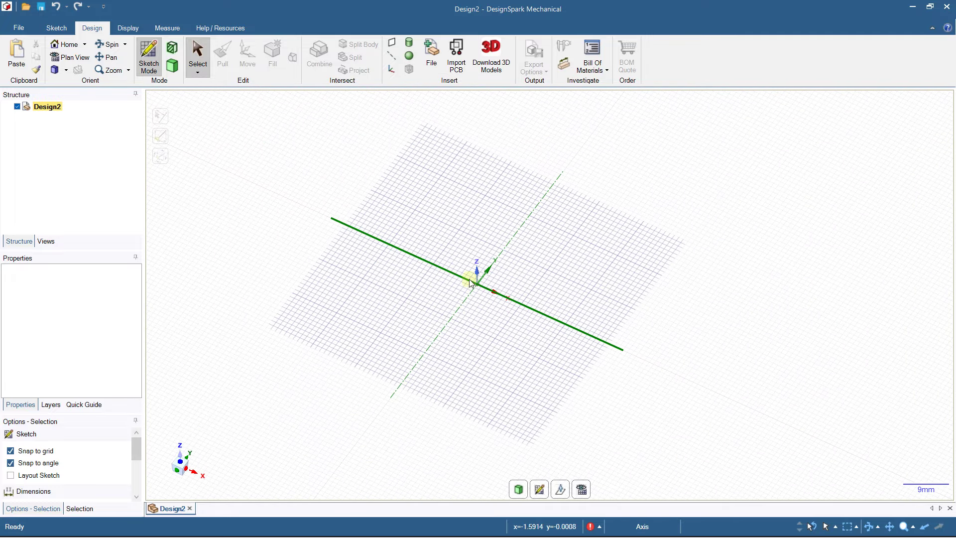
pyautogui.click(160, 66)
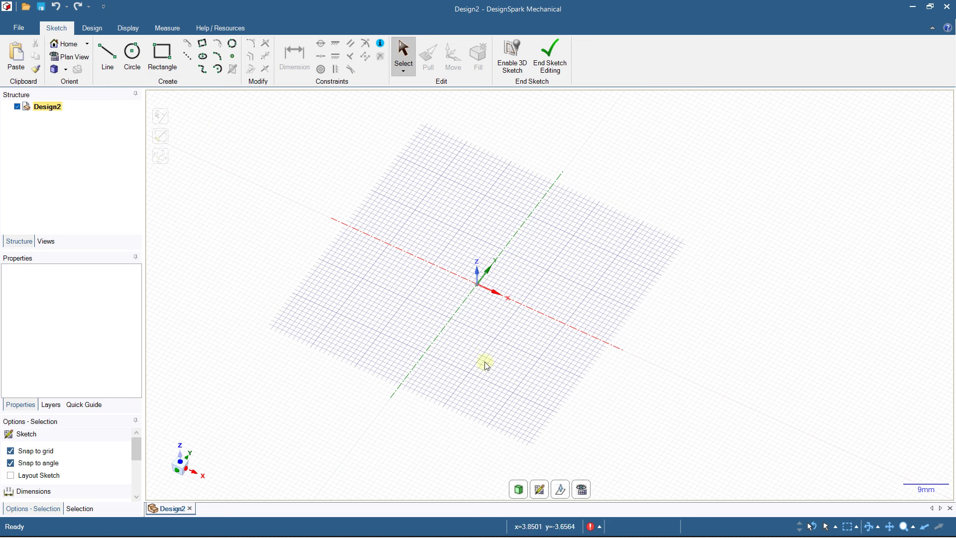
pyautogui.click(538, 489)
pyautogui.click(492, 276)
pyautogui.scroll(2, 548, 198)
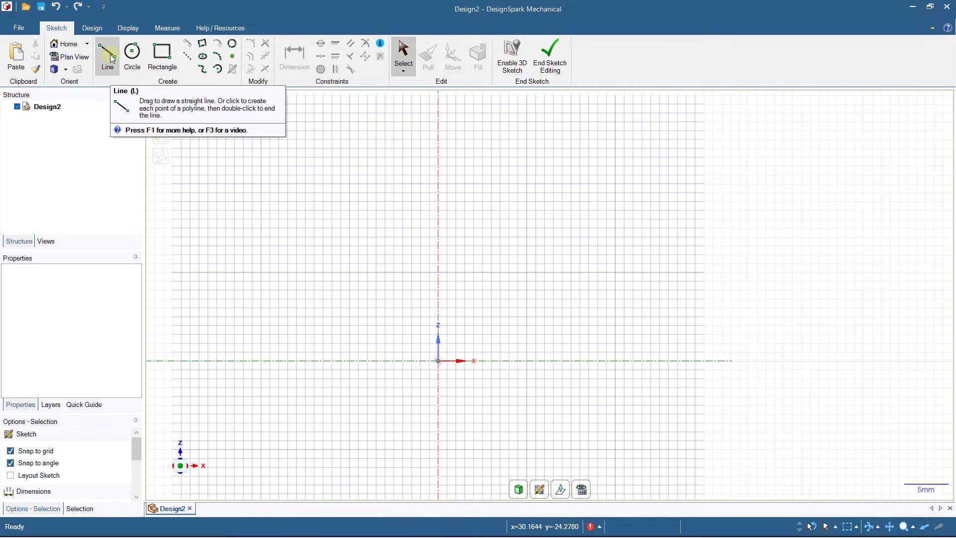
# Draw a 30 mm base line from the origin along X, a 20 mm vertical line and a 10 mm line inward
pyautogui.click(104, 71)
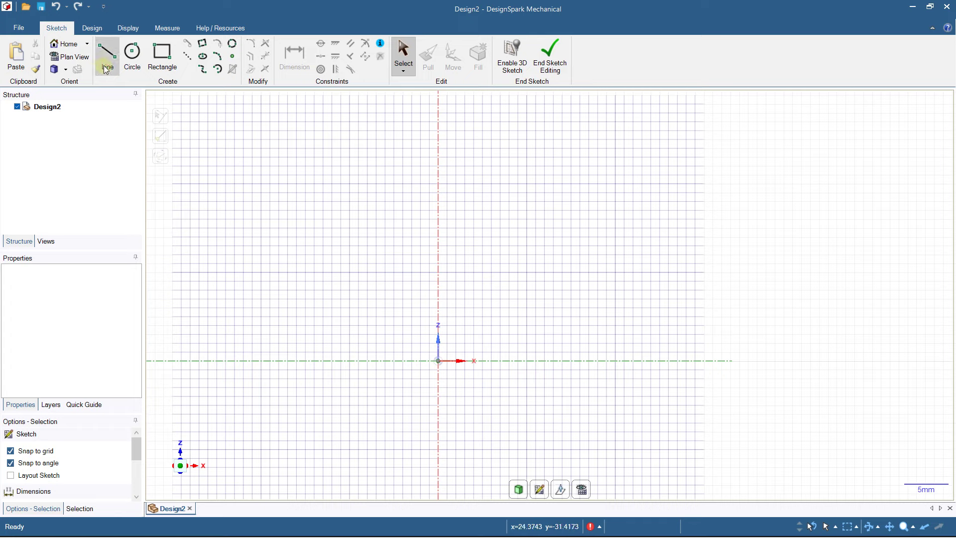
pyautogui.click(438, 360)
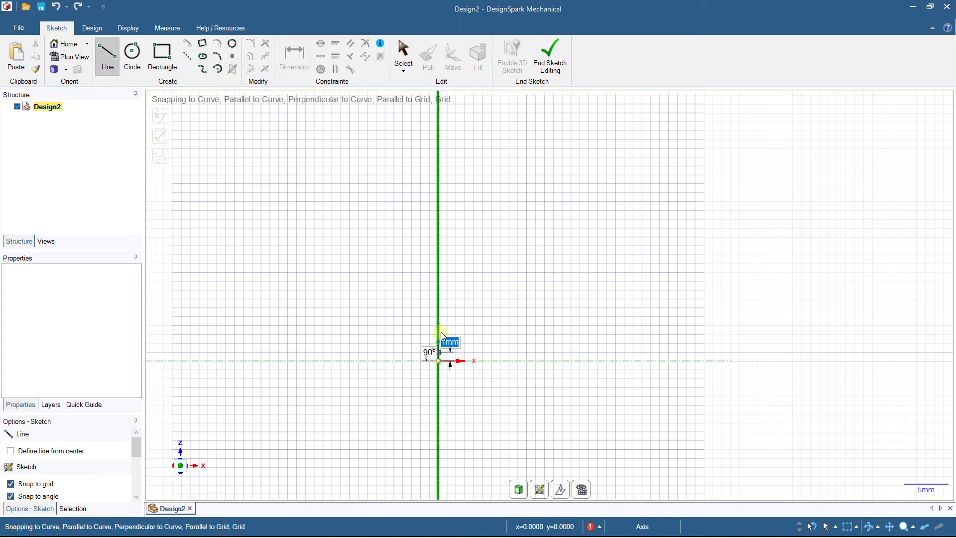
pyautogui.click(704, 361)
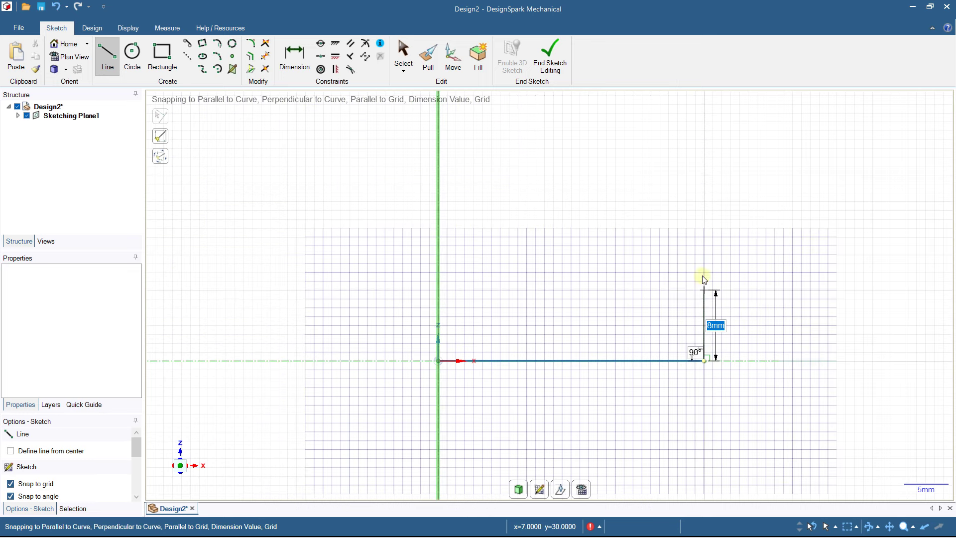
pyautogui.click(703, 185)
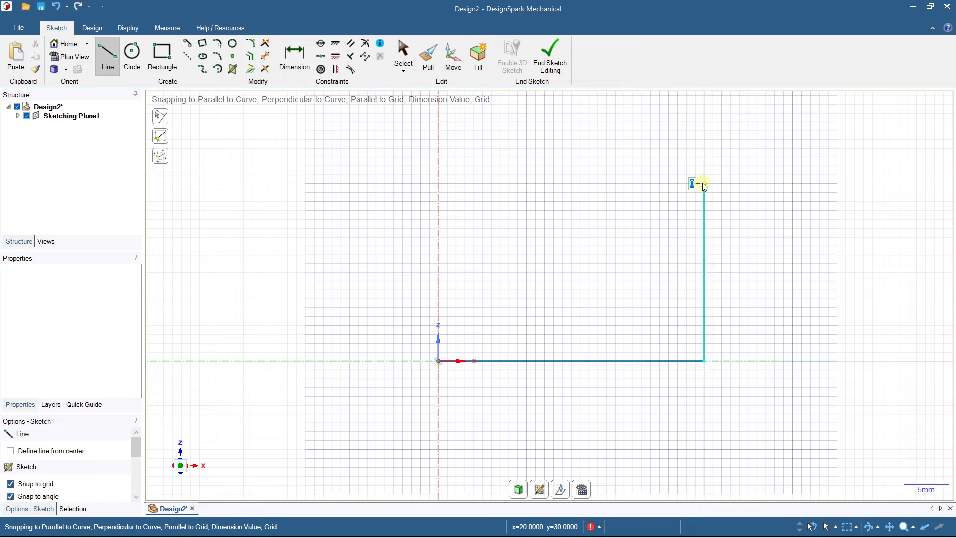
pyautogui.click(615, 184)
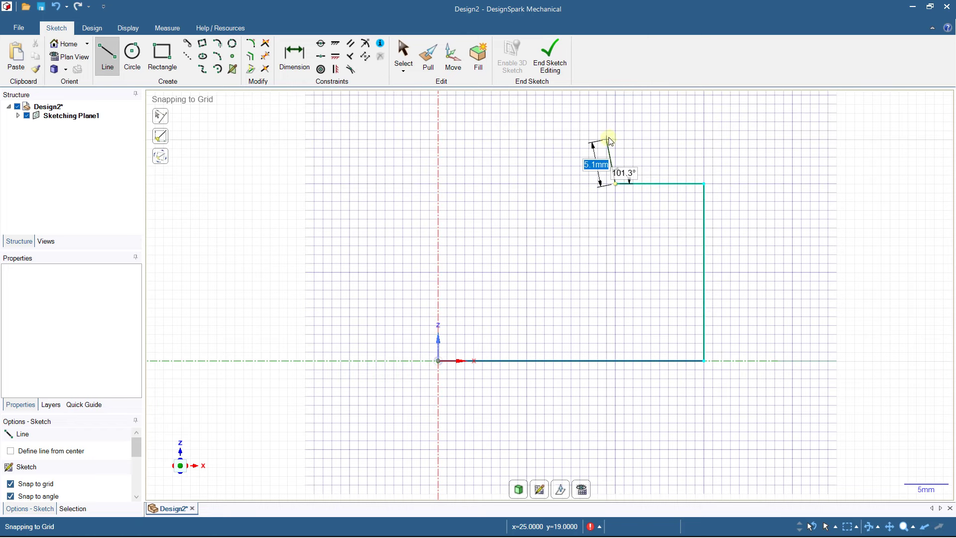
# Continue the profile 20 mm up, 10 mm inward, 10 mm up and 10 mm to the vertical axis, and close it down to the origin
pyautogui.keyDown('shift'); pyautogui.moveTo(608, 141); pyautogui.dragTo(613, 327, button='middle'); pyautogui.keyUp('shift')
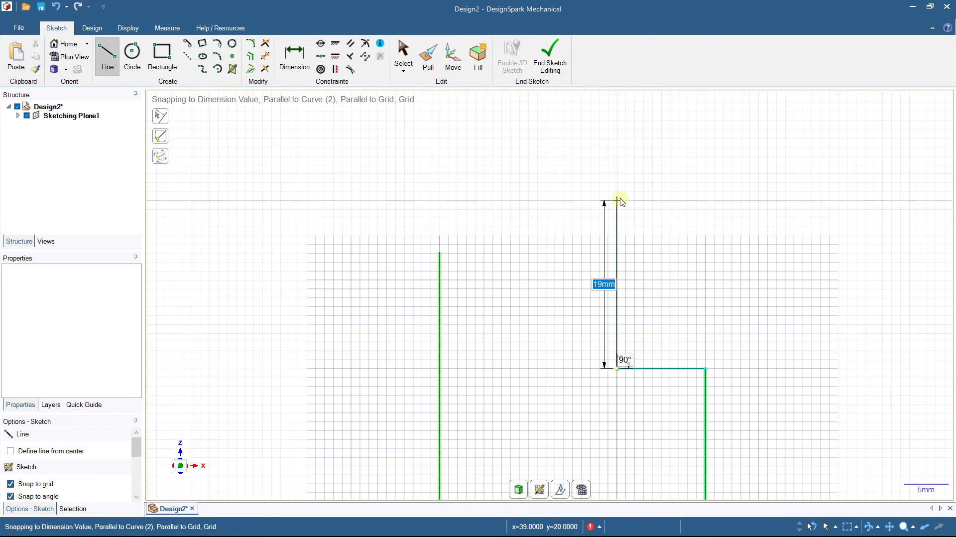
pyautogui.click(617, 192)
pyautogui.click(529, 191)
pyautogui.keyDown('shift'); pyautogui.moveTo(520, 192); pyautogui.dragTo(528, 297, button='middle'); pyautogui.keyUp('shift')
pyautogui.click(529, 208)
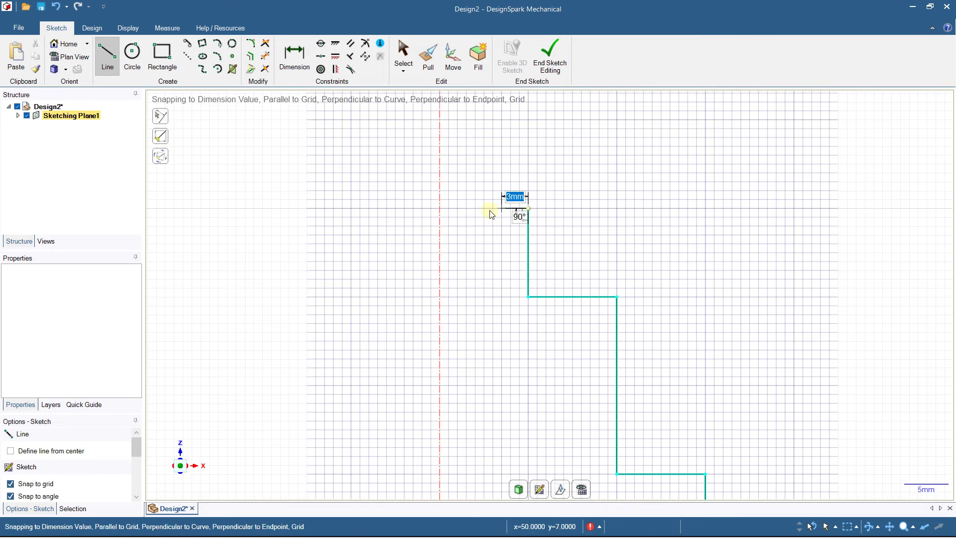
pyautogui.click(440, 208)
pyautogui.click(440, 493)
pyautogui.scroll(-2, 349, 299)
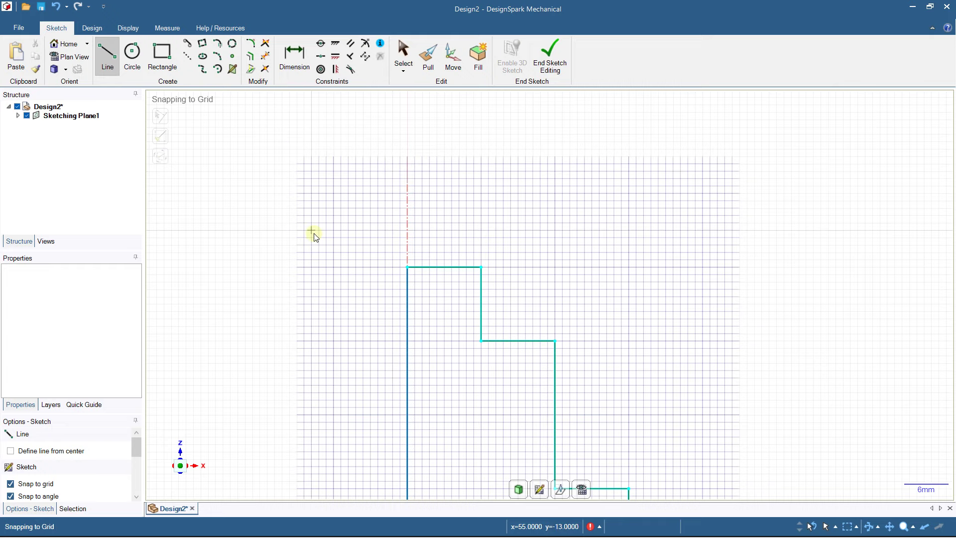
# Round the five step corners of the profile with equal fillets of about 2 mm radius
pyautogui.click(251, 43)
pyautogui.click(465, 268)
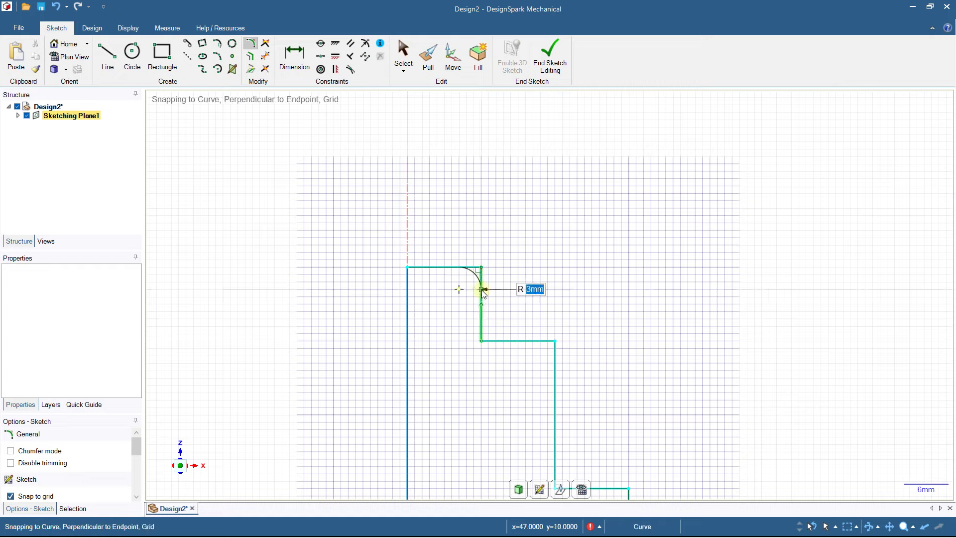
pyautogui.click(483, 290)
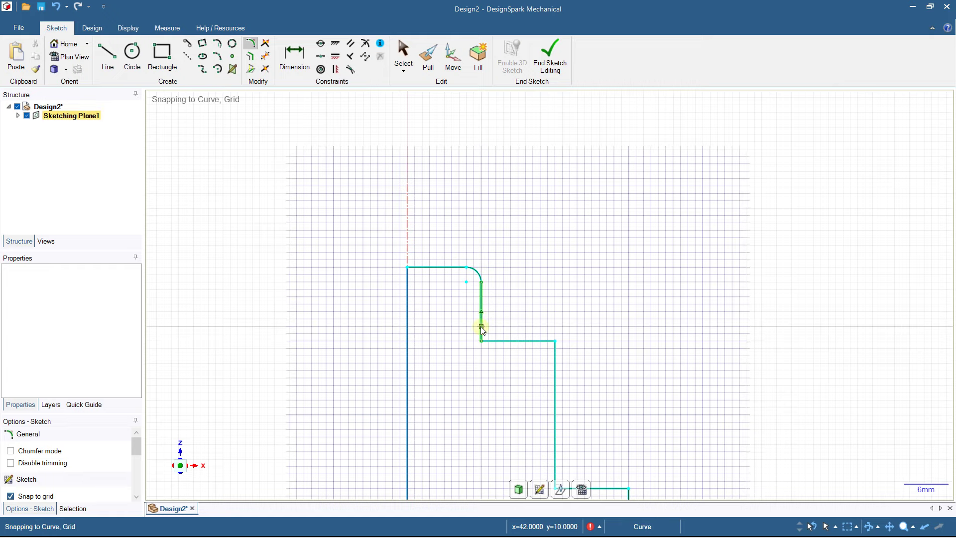
pyautogui.click(496, 336)
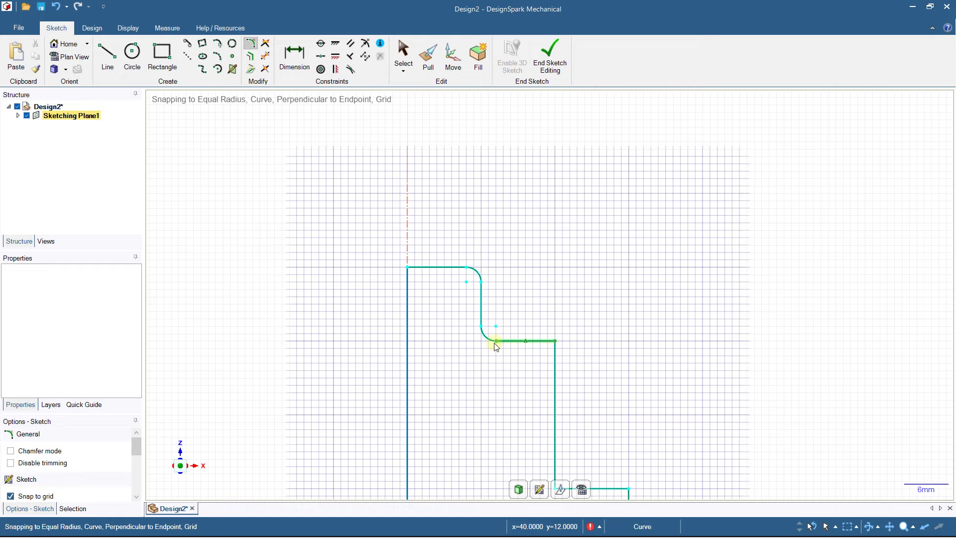
pyautogui.click(544, 340)
pyautogui.click(555, 352)
pyautogui.keyDown('shift'); pyautogui.moveTo(573, 399); pyautogui.dragTo(563, 209, button='middle'); pyautogui.keyUp('shift')
pyautogui.click(593, 298)
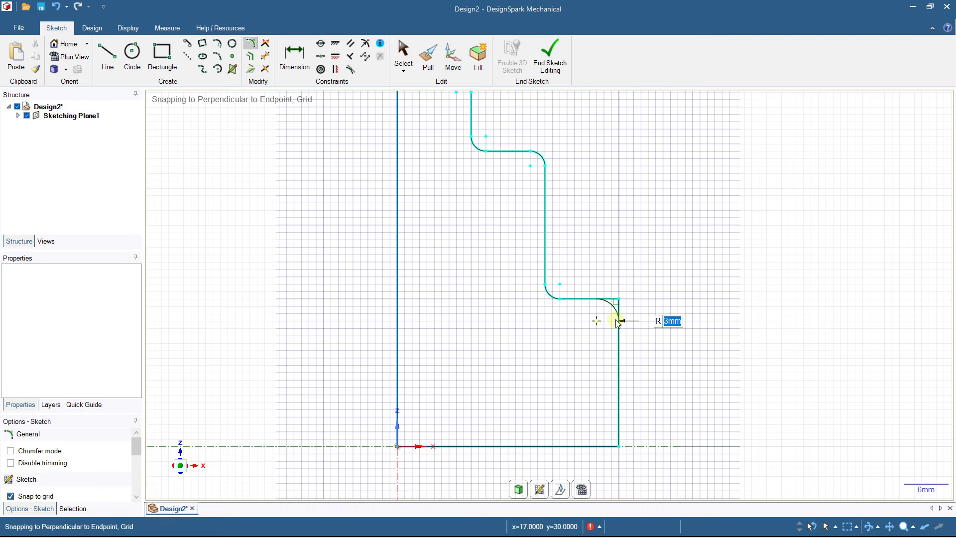
pyautogui.click(618, 321)
pyautogui.scroll(-5, 618, 320)
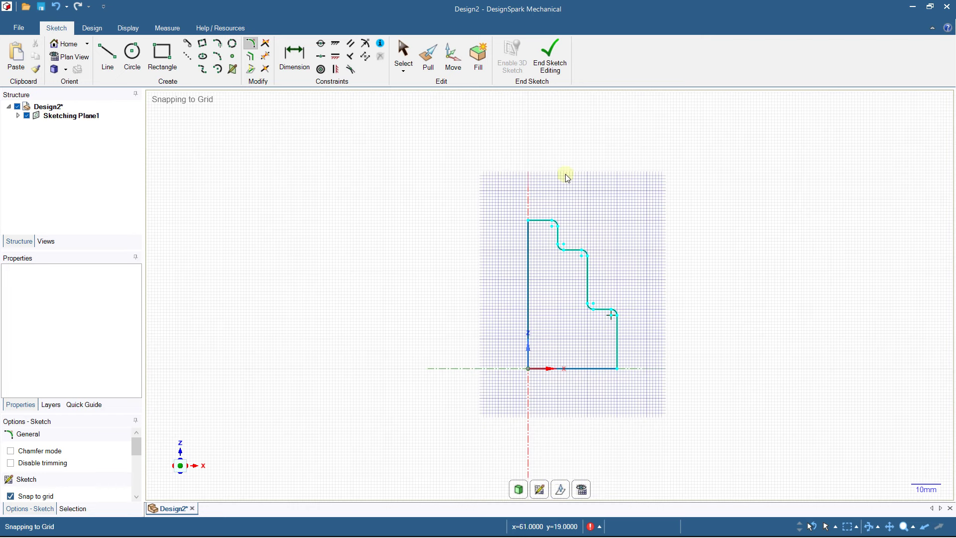
# Finish the sketch and revolve the profile face fully around its long vertical edge to form a solid
pyautogui.click(544, 63)
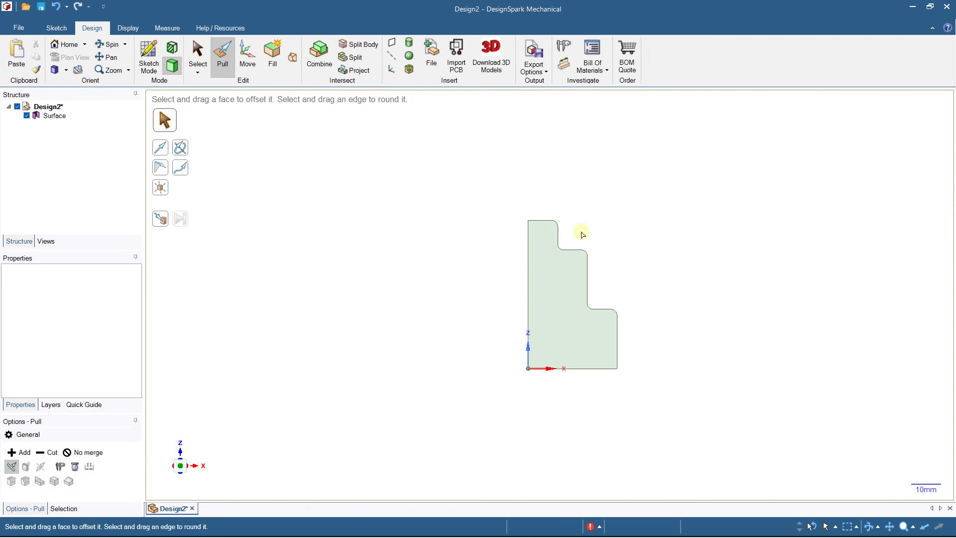
pyautogui.scroll(3, 617, 289)
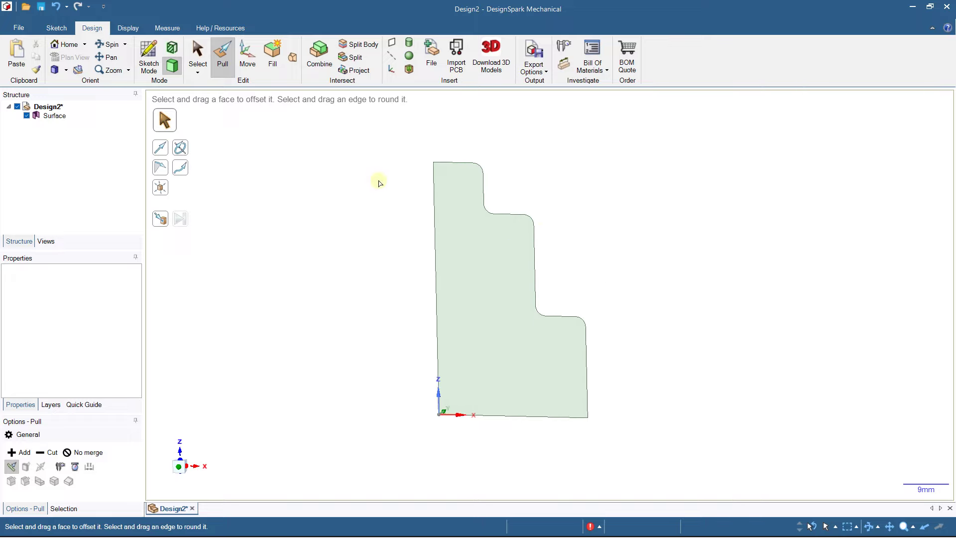
pyautogui.click(178, 152)
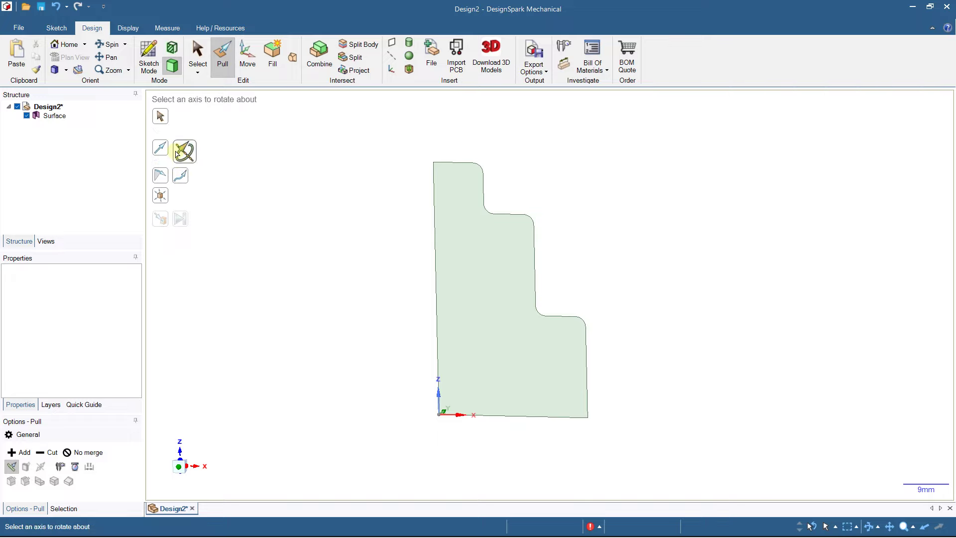
pyautogui.click(435, 284)
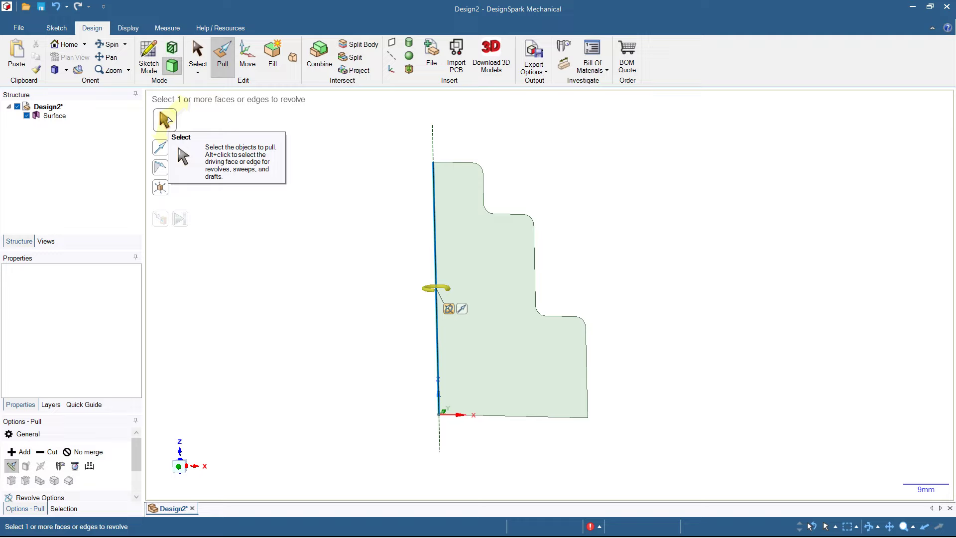
pyautogui.click(469, 234)
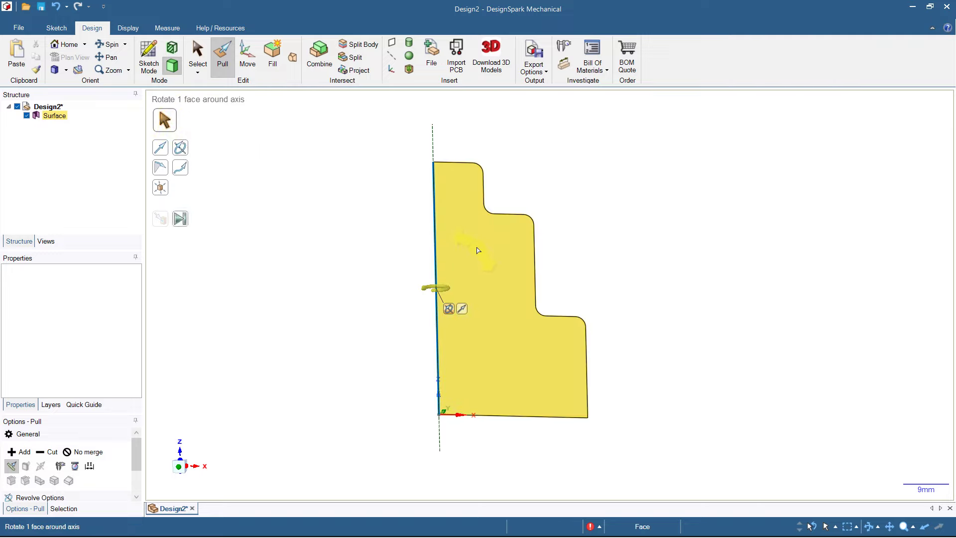
pyautogui.click(478, 250)
pyautogui.click(180, 219)
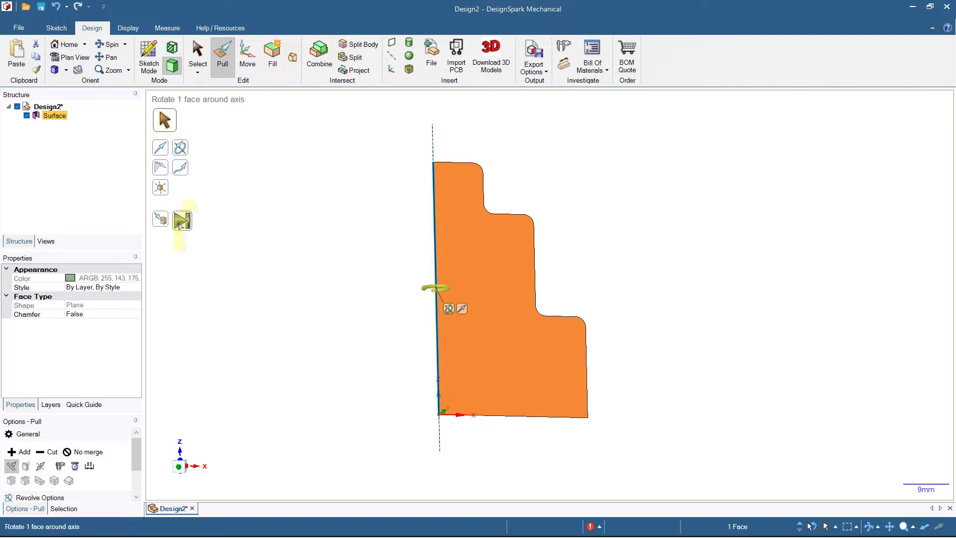
pyautogui.click(314, 236)
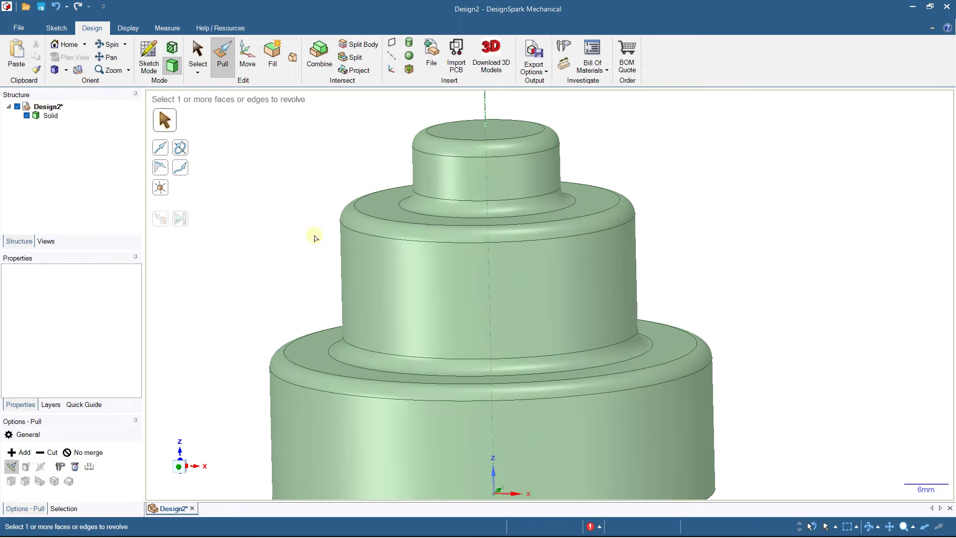
# Start a Split Body operation with the revolved stepped solid as the target
pyautogui.scroll(-2, 314, 236)
pyautogui.moveTo(286, 194); pyautogui.dragTo(375, 219, button='middle')
pyautogui.scroll(-1, 375, 218)
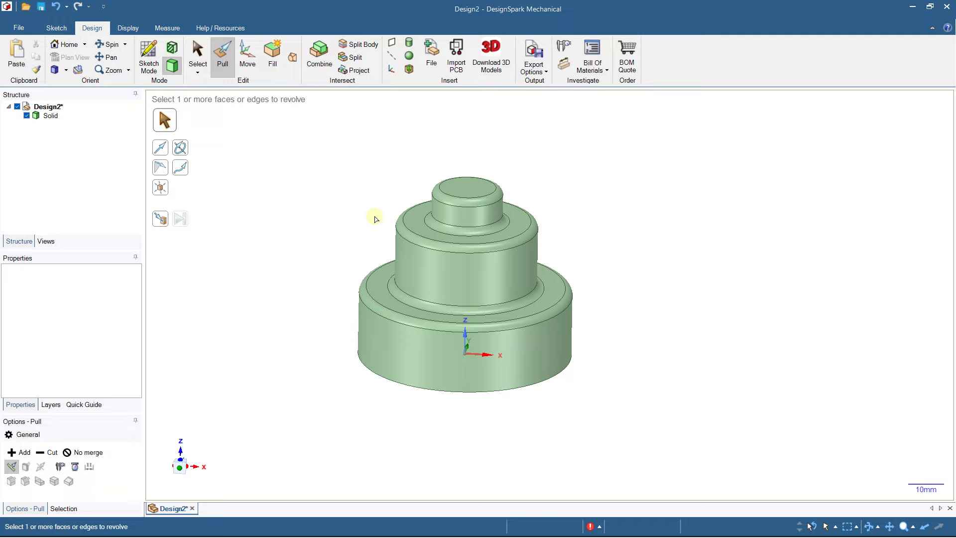
pyautogui.scroll(-1, 375, 218)
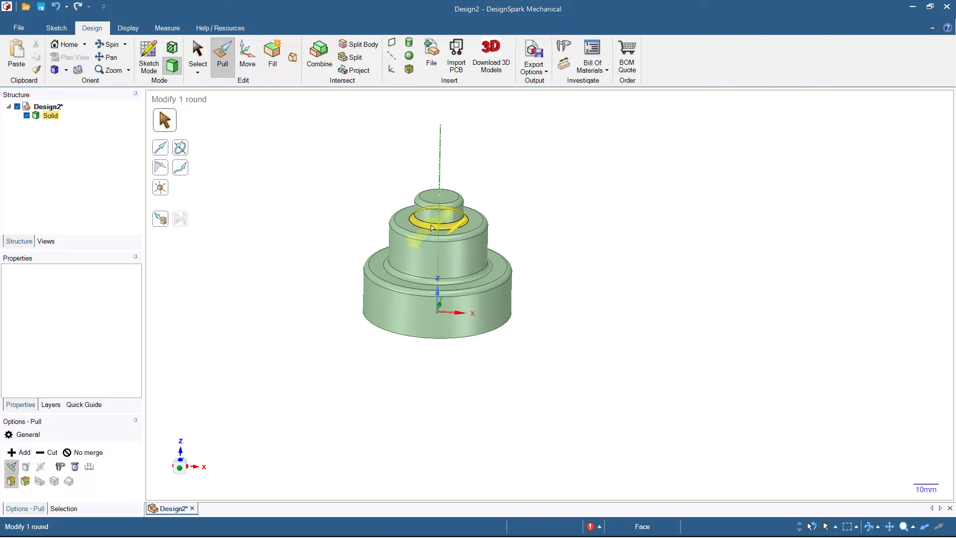
pyautogui.click(352, 45)
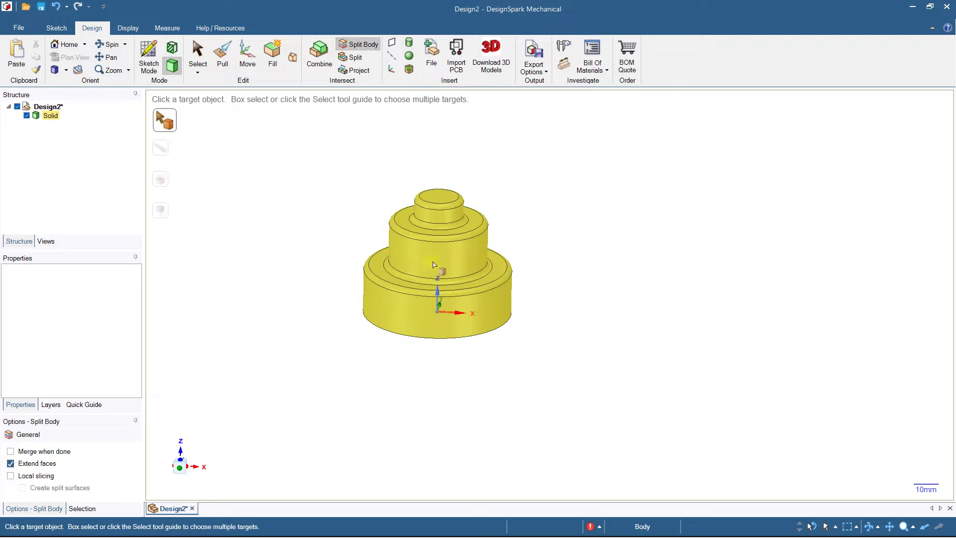
pyautogui.moveTo(465, 334); pyautogui.dragTo(479, 333, button='middle')
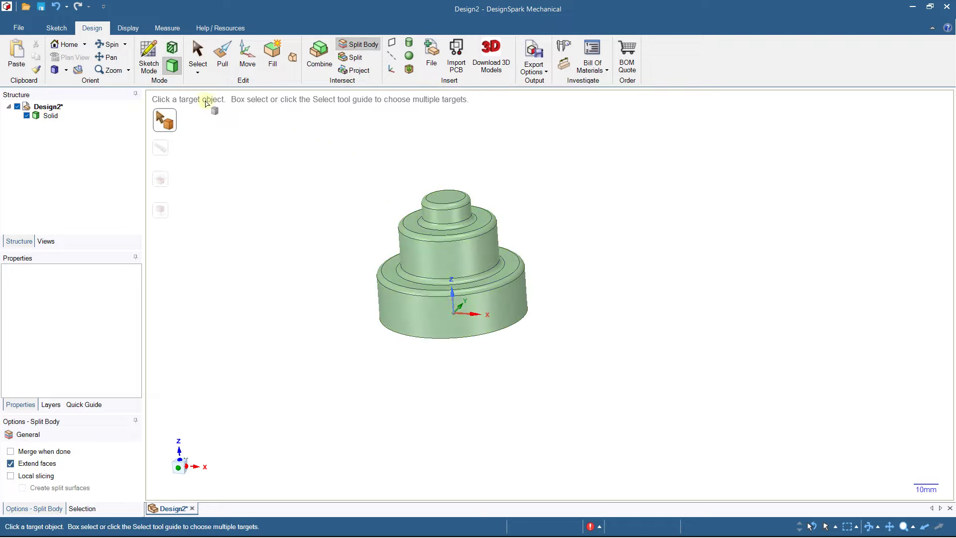
pyautogui.click(448, 259)
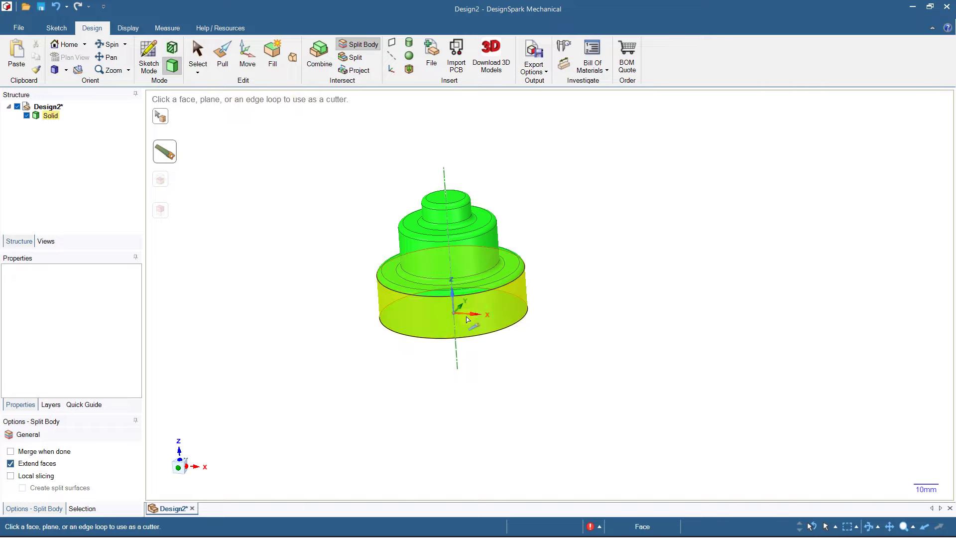
pyautogui.scroll(2, 463, 313)
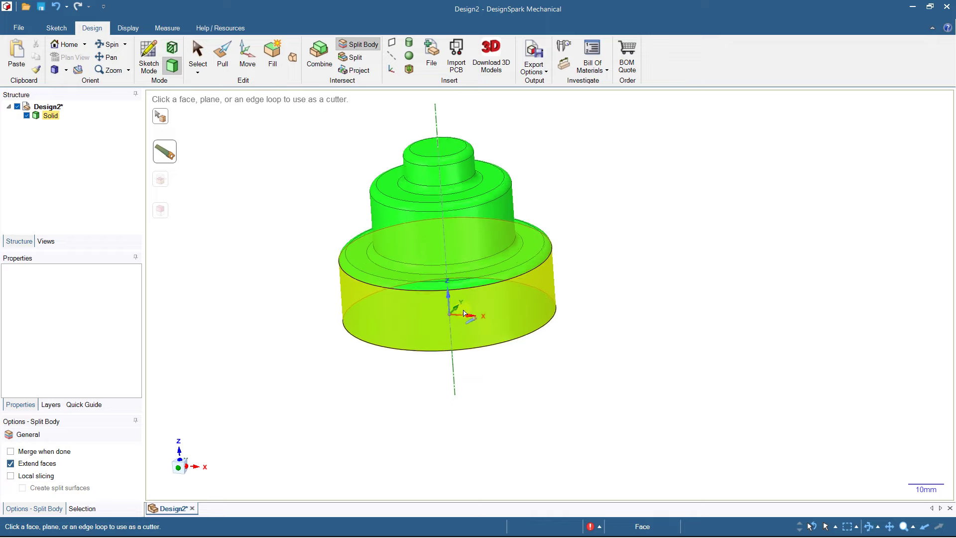
pyautogui.scroll(2, 464, 313)
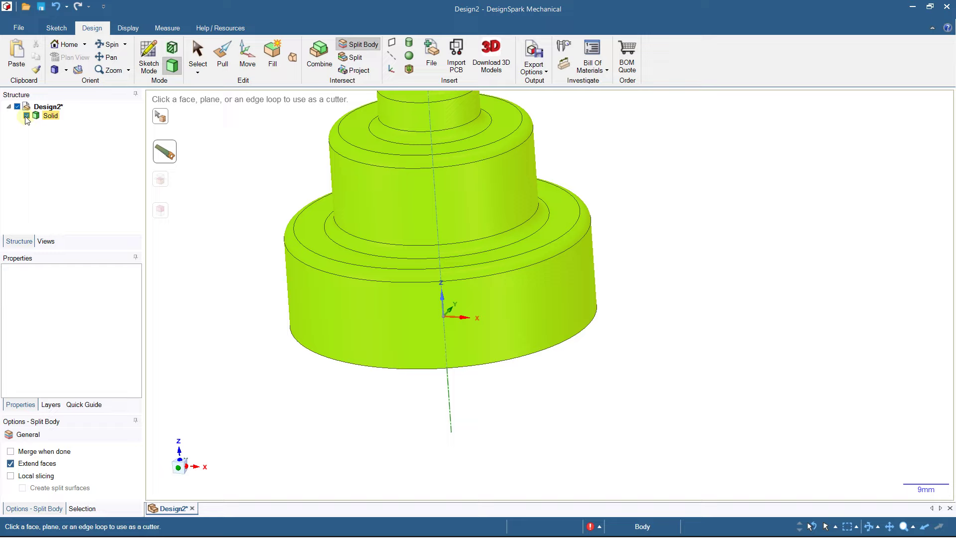
# Hide the solid to try picking the origin's Z axis as the cutter, and show the solid again
pyautogui.click(26, 116)
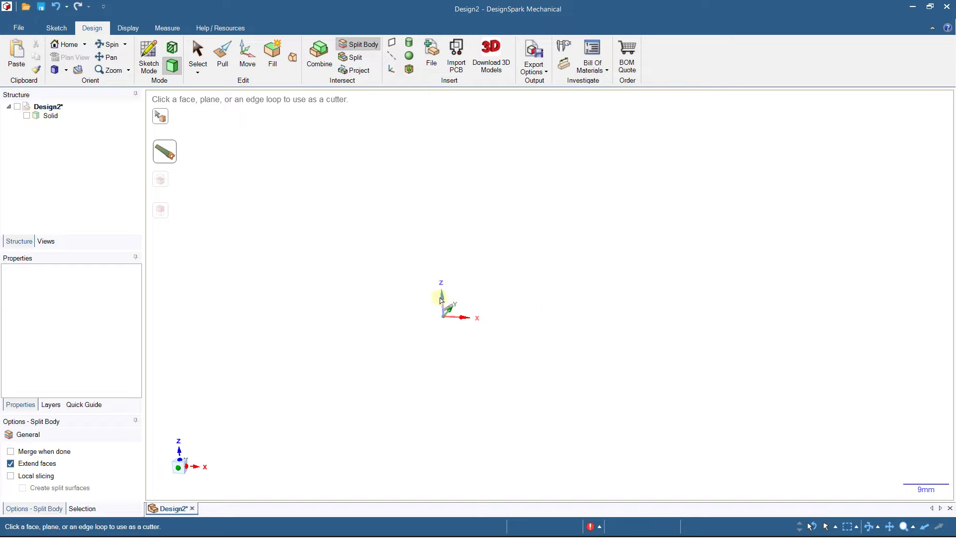
pyautogui.click(443, 305)
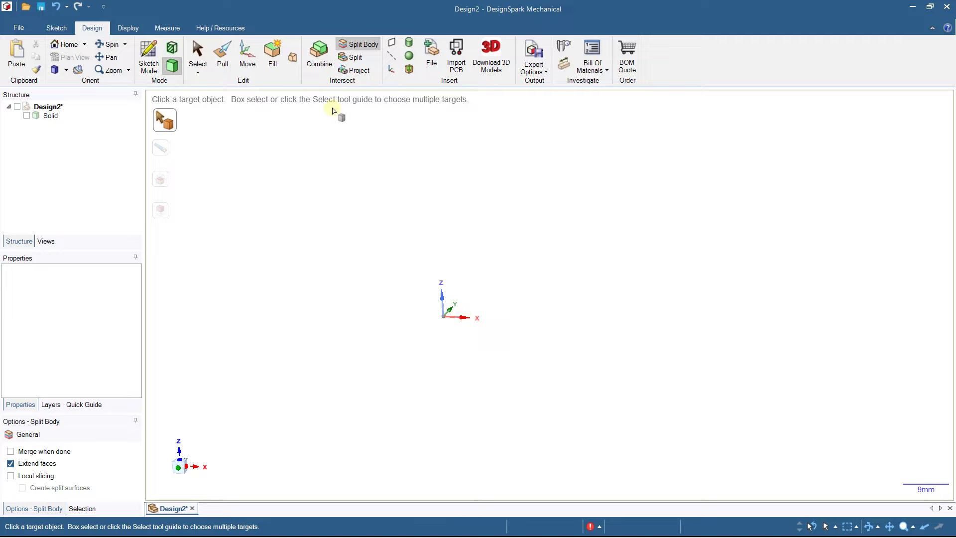
pyautogui.scroll(-3, 392, 252)
pyautogui.click(26, 116)
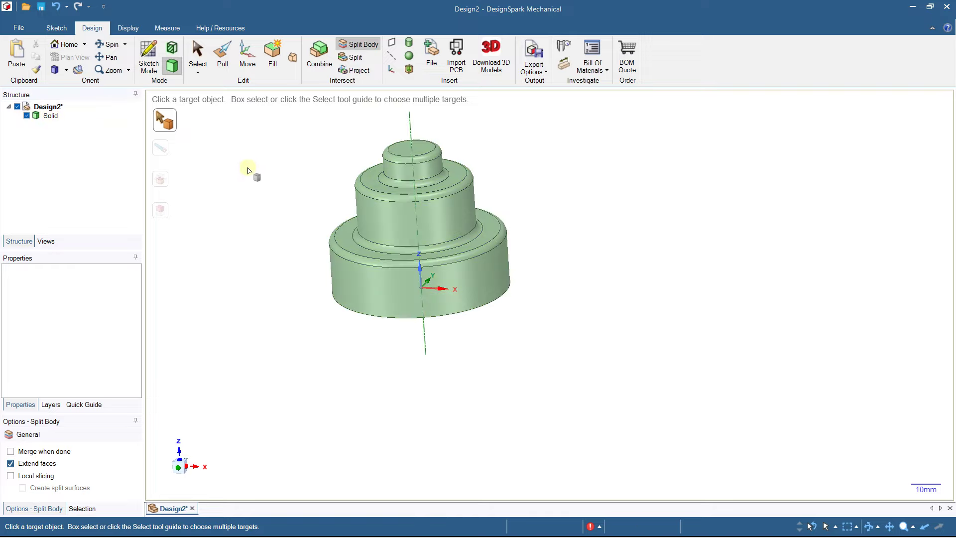
pyautogui.keyDown('shift'); pyautogui.moveTo(252, 171); pyautogui.dragTo(273, 220, button='middle'); pyautogui.keyUp('shift')
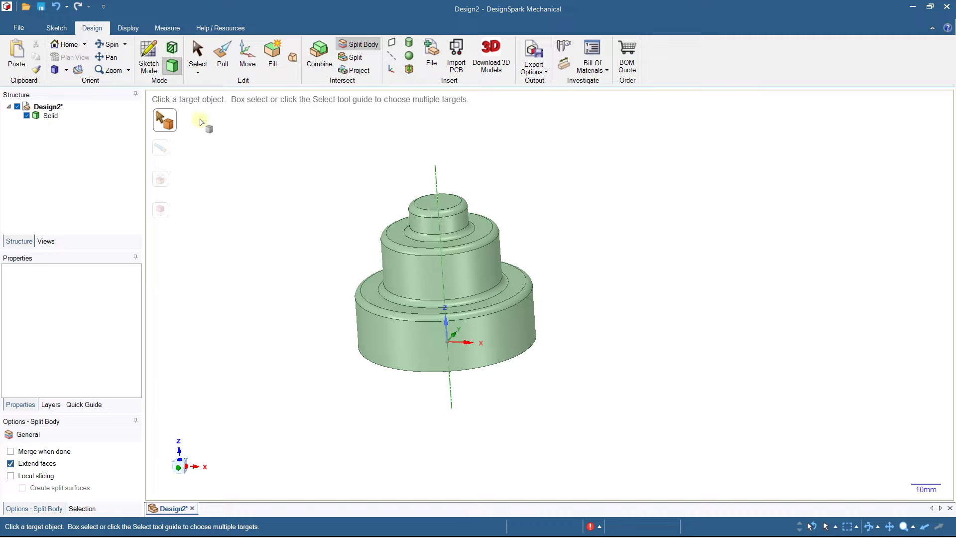
# Insert a reference plane through the central vertical axis of the revolved stepped solid
pyautogui.click(145, 62)
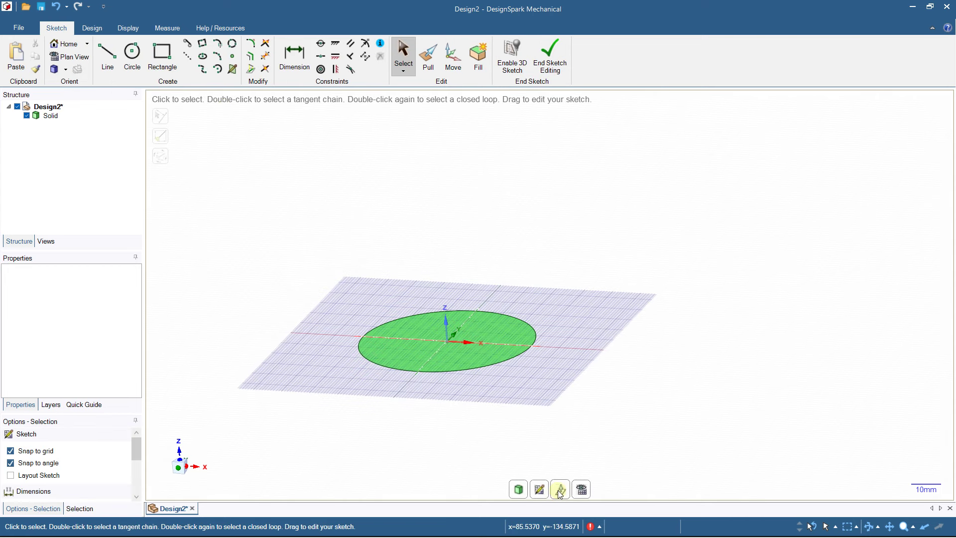
pyautogui.click(519, 490)
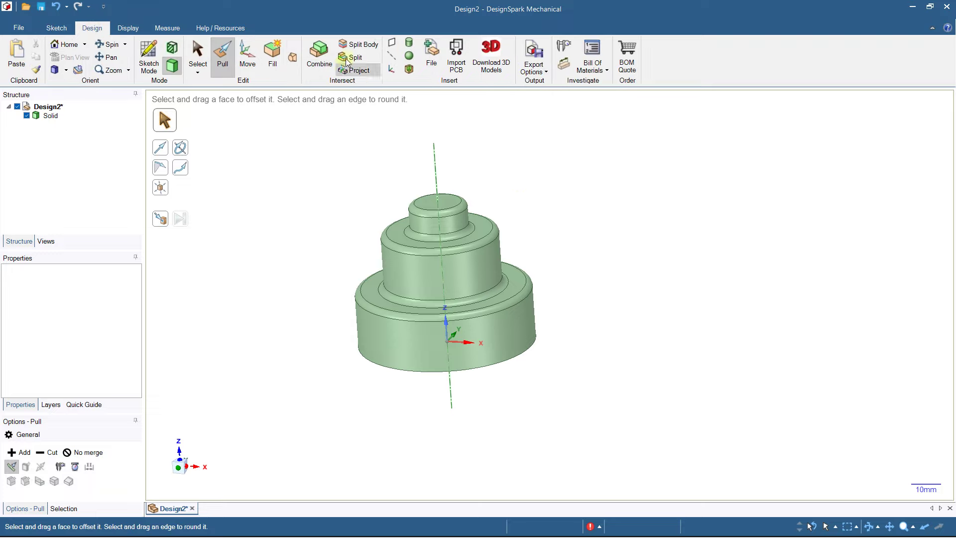
pyautogui.click(393, 43)
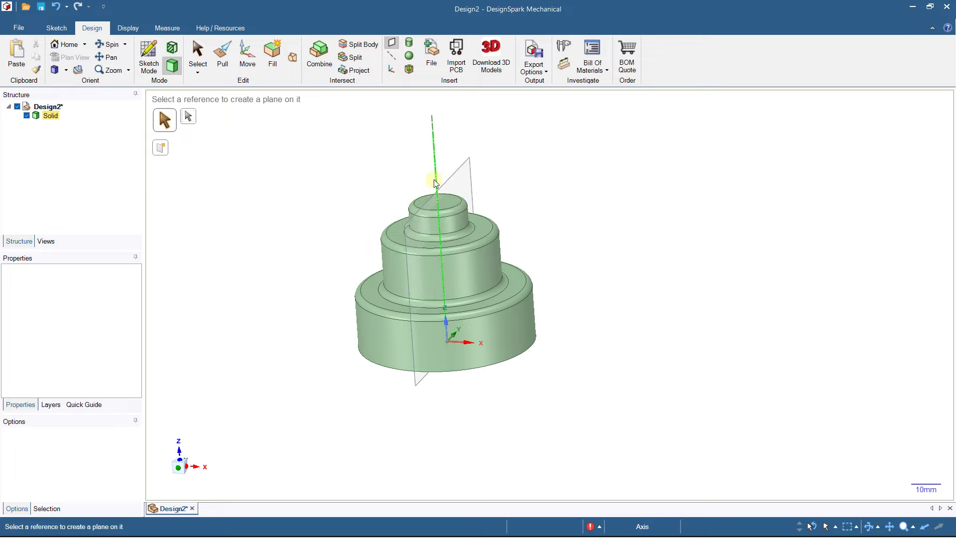
pyautogui.moveTo(437, 180)
pyautogui.mouseDown(button='middle')
pyautogui.moveTo(465, 188)
pyautogui.moveTo(438, 198)
pyautogui.mouseUp(button='middle')
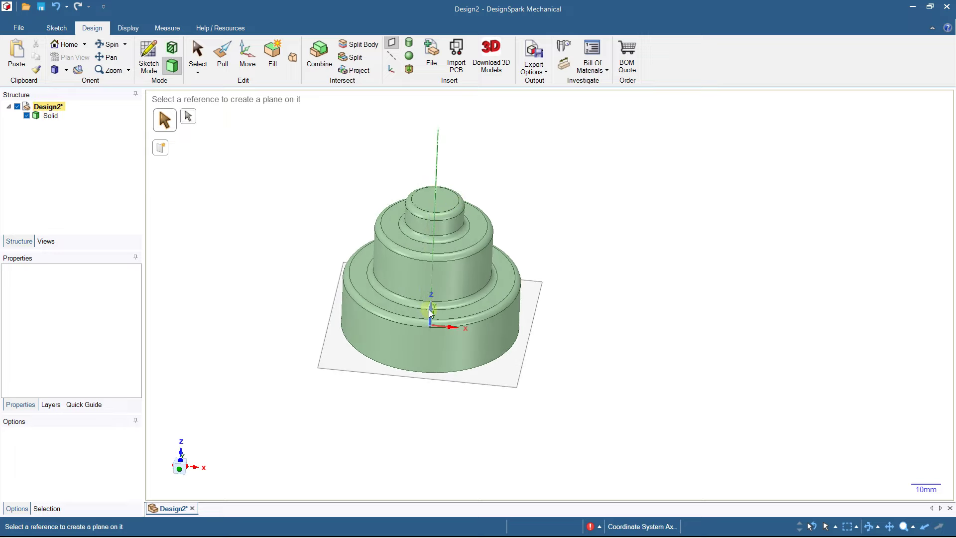
pyautogui.click(439, 169)
pyautogui.moveTo(487, 229); pyautogui.dragTo(680, 110, button='middle')
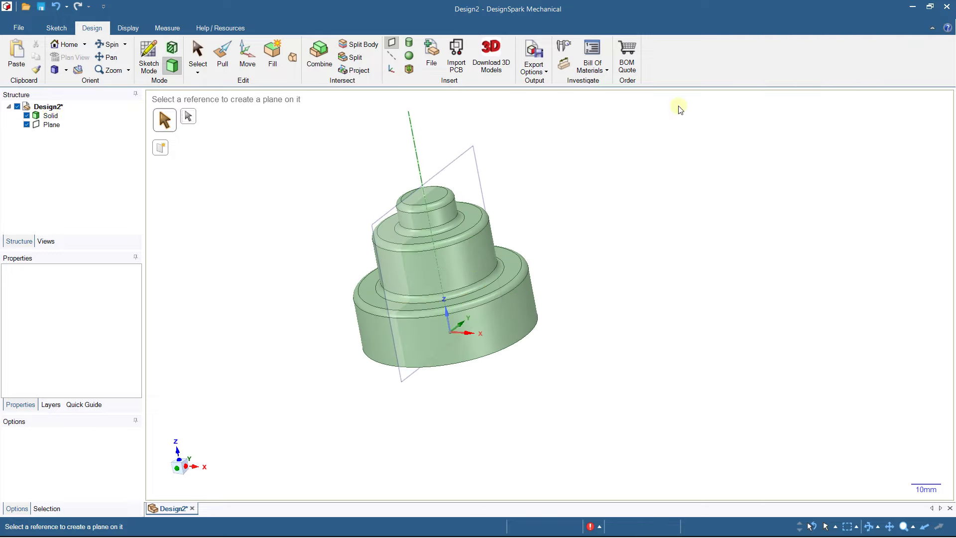
pyautogui.click(26, 116)
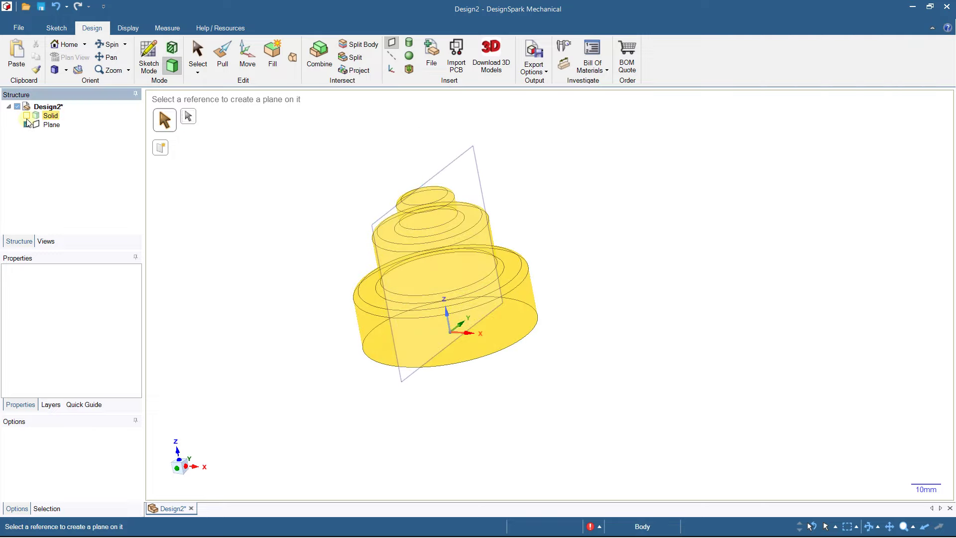
pyautogui.moveTo(277, 175); pyautogui.dragTo(347, 153, button='middle')
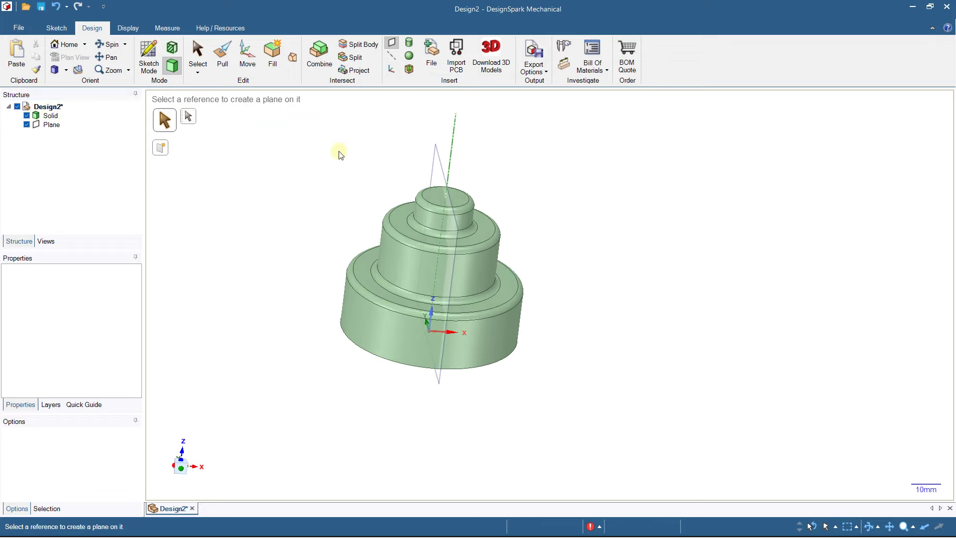
# Split the stepped solid into two halves with Split Body, using the inserted reference plane as the cutter
pyautogui.click(355, 46)
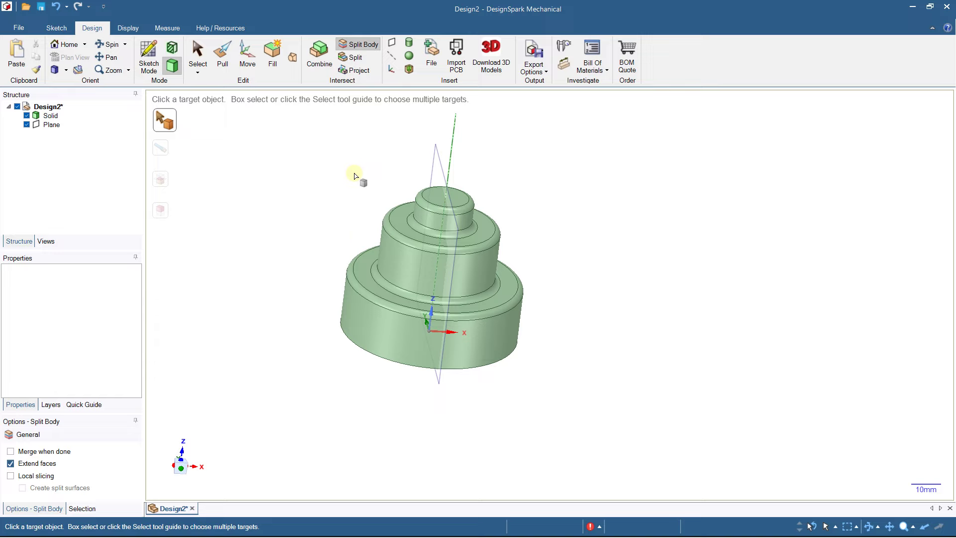
pyautogui.click(379, 274)
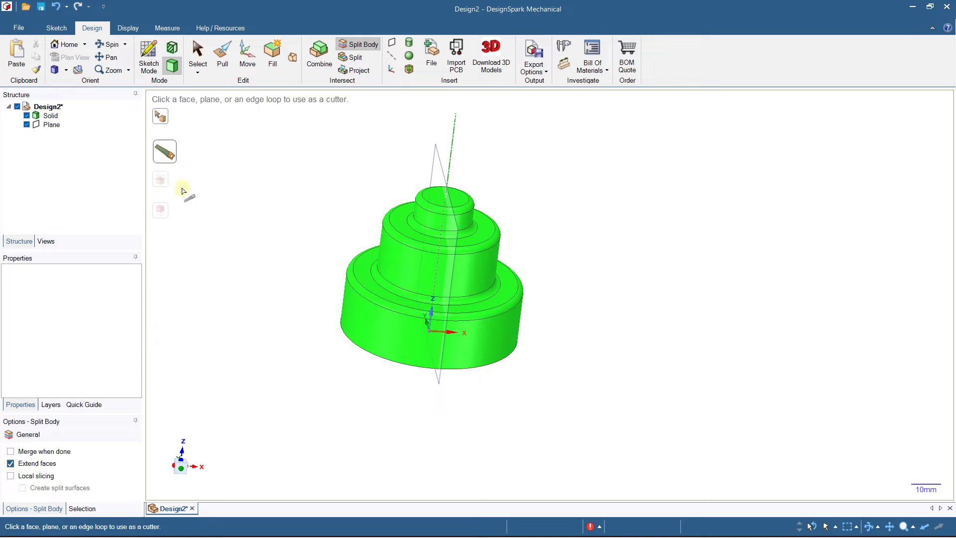
pyautogui.click(436, 161)
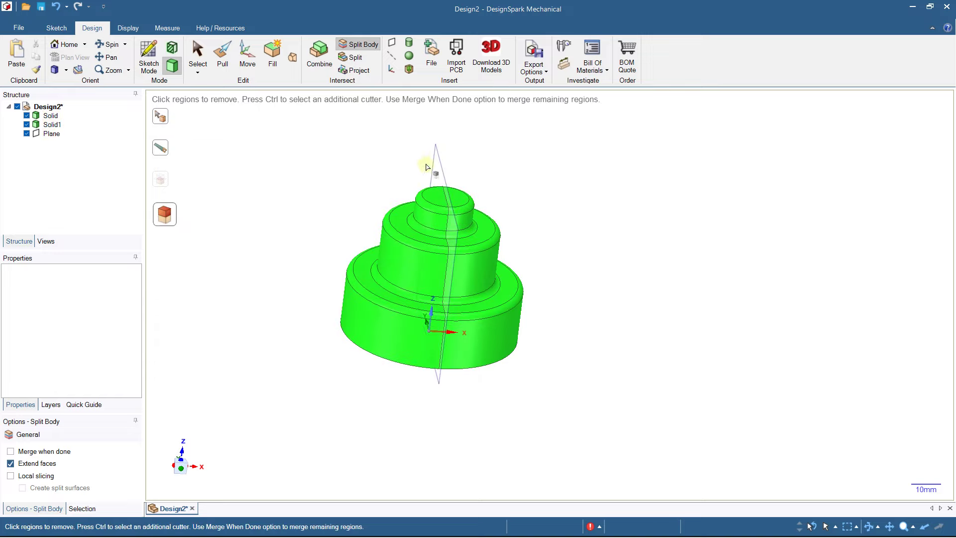
pyautogui.moveTo(350, 246); pyautogui.dragTo(329, 234, button='middle')
pyautogui.scroll(3, 335, 234)
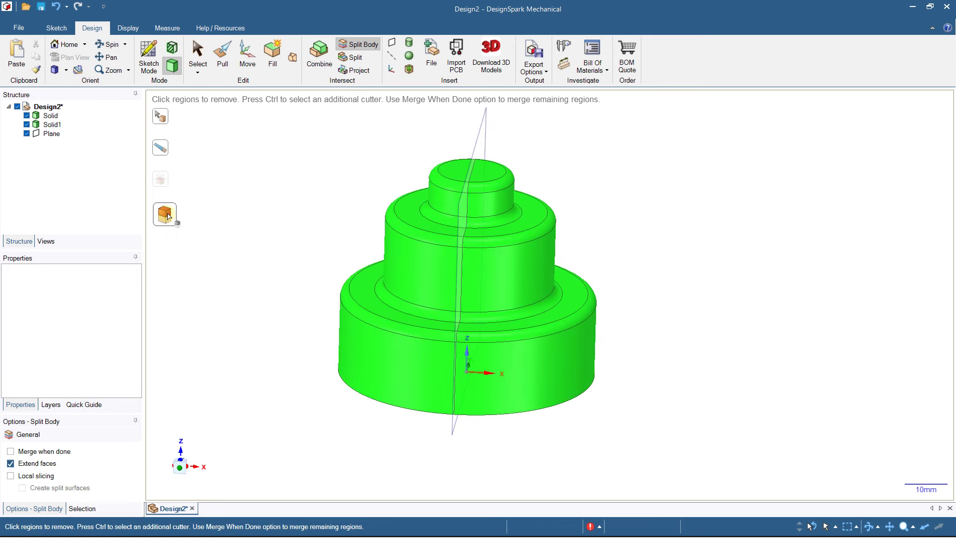
# Remove the negative-X half of the split solid, undo the removal, and exit Split Body
pyautogui.click(405, 248)
pyautogui.moveTo(336, 282)
pyautogui.mouseDown(button='middle')
pyautogui.moveTo(373, 278)
pyautogui.moveTo(341, 284)
pyautogui.moveTo(354, 278)
pyautogui.mouseUp(button='middle')
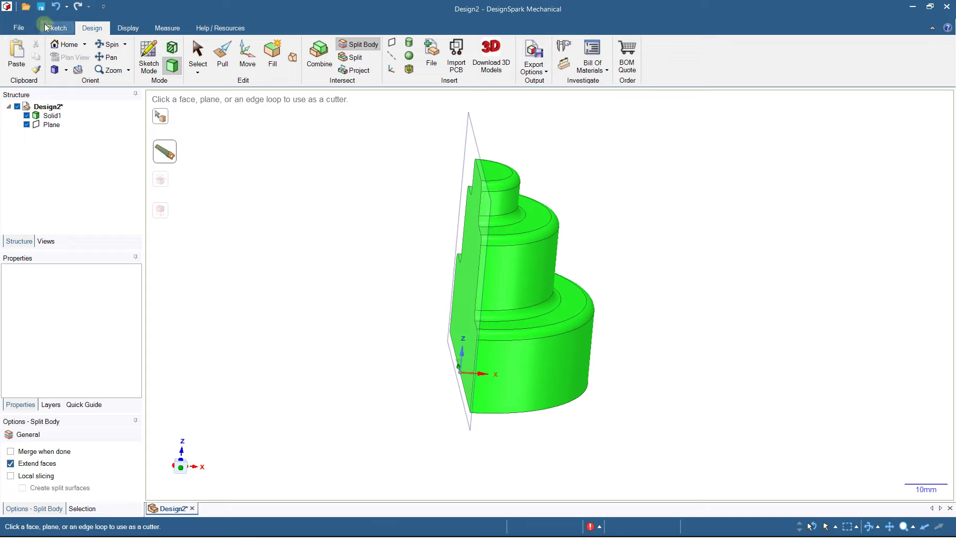
pyautogui.click(55, 7)
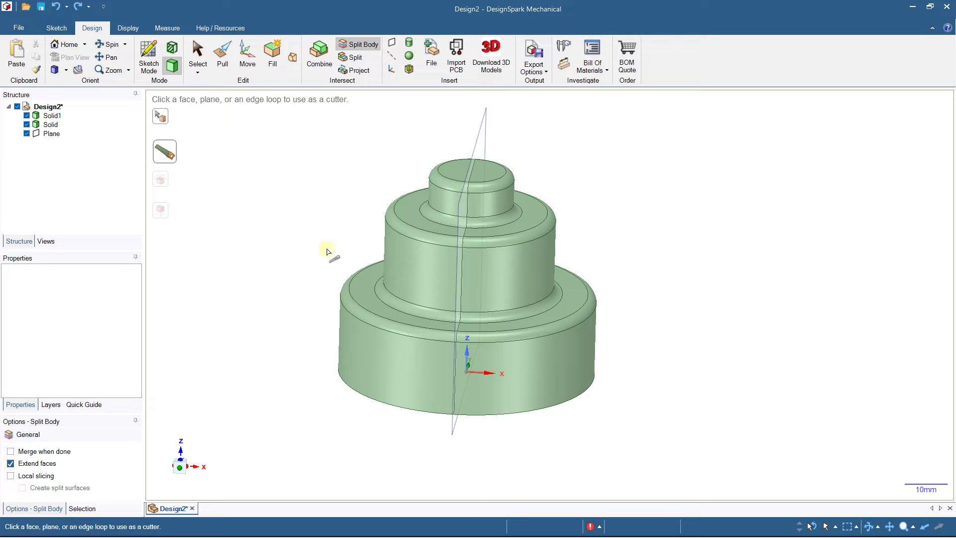
pyautogui.click(301, 168)
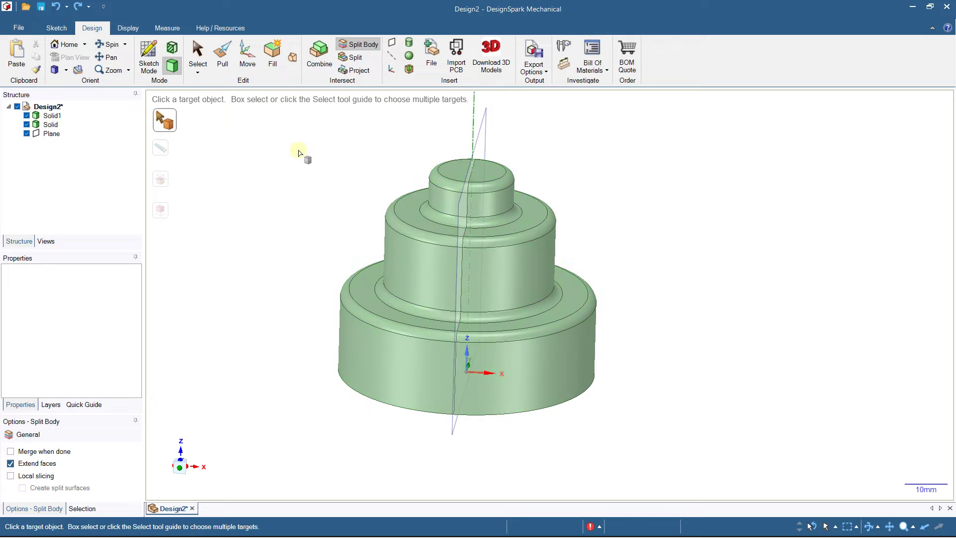
pyautogui.press('Escape')
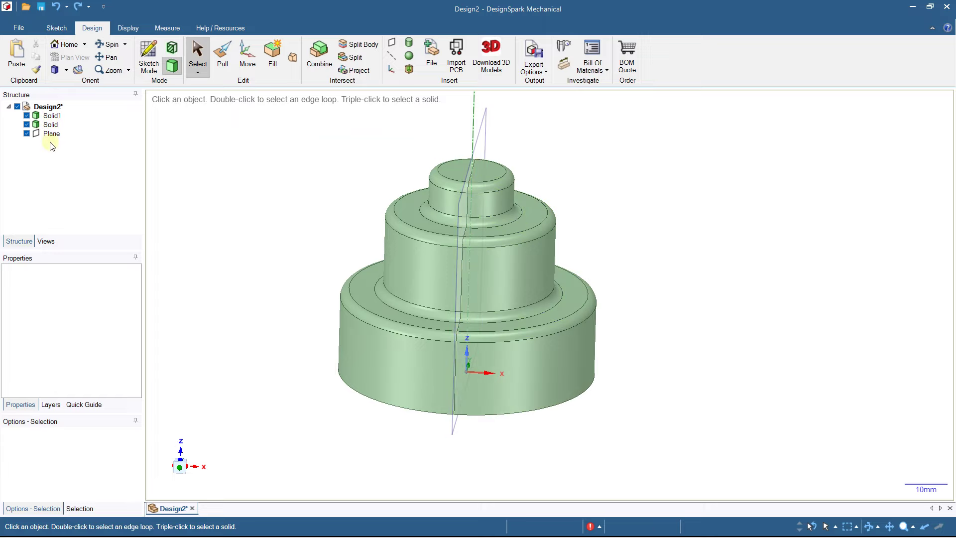
# Move the negative-X half of the split solid away from the cutting plane to separate the two halves
pyautogui.click(50, 125)
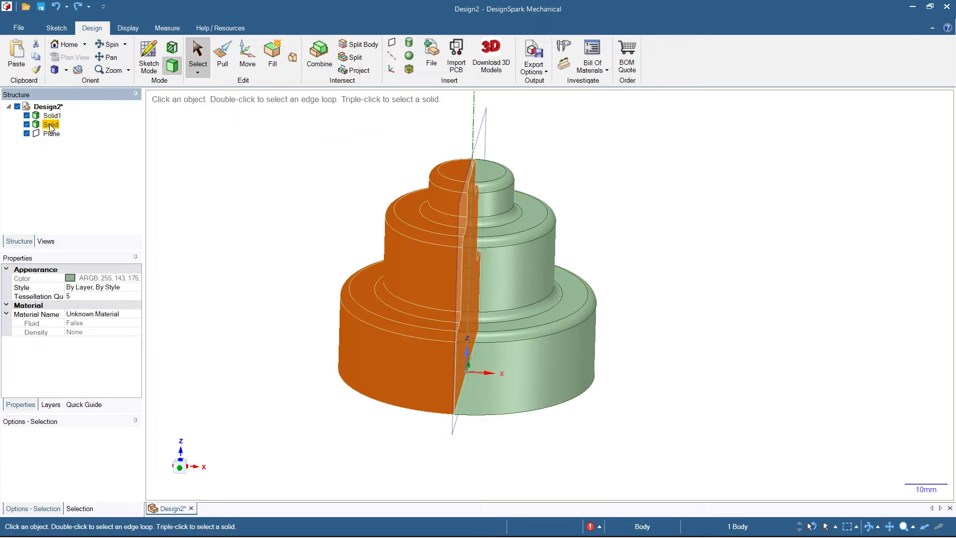
pyautogui.click(256, 66)
pyautogui.scroll(-2, 464, 327)
pyautogui.moveTo(482, 303); pyautogui.dragTo(379, 299)
pyautogui.click(284, 164)
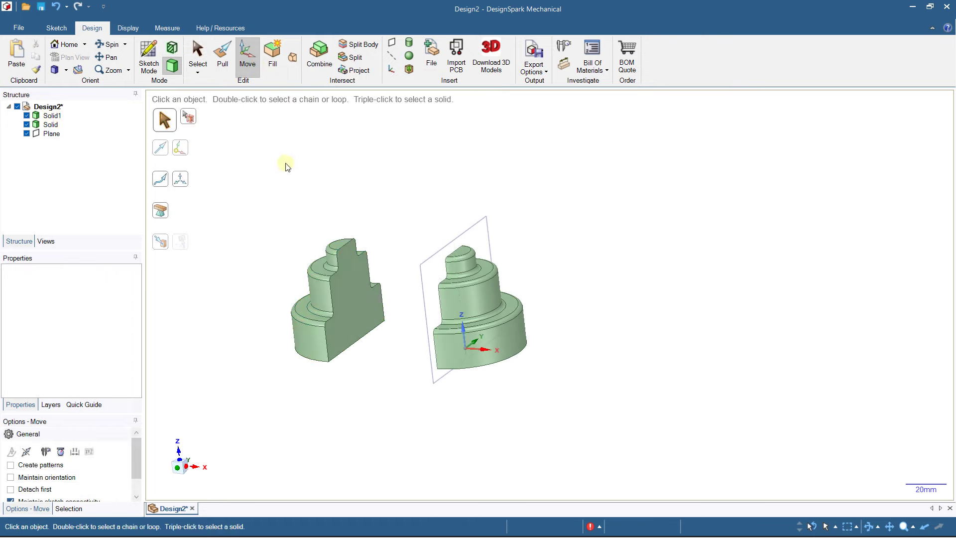
pyautogui.moveTo(363, 185)
pyautogui.mouseDown(button='middle')
pyautogui.moveTo(425, 161)
pyautogui.moveTo(498, 152)
pyautogui.moveTo(451, 130)
pyautogui.moveTo(365, 168)
pyautogui.moveTo(363, 205)
pyautogui.mouseUp(button='middle')
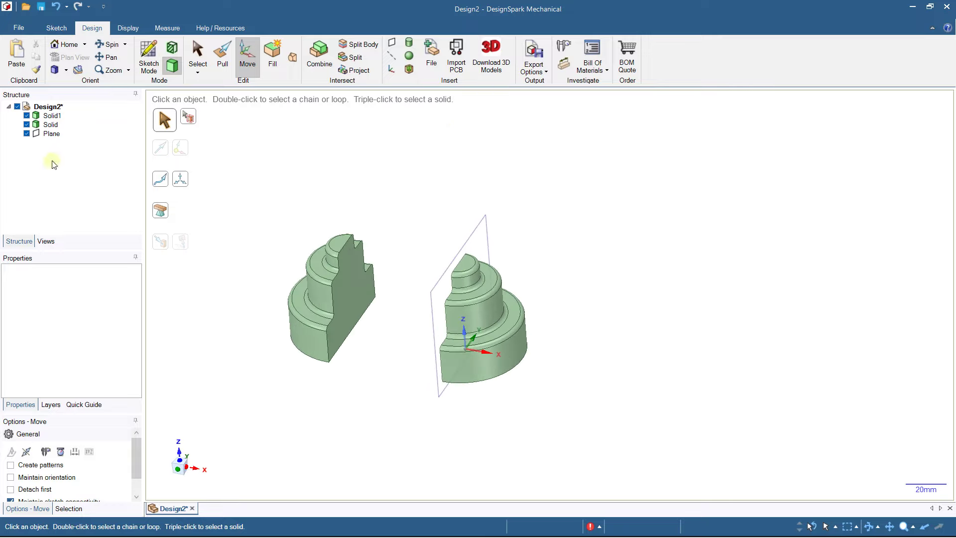
# Delete both halves of the stepped solid and the reference plane to empty the design
pyautogui.moveTo(240, 186); pyautogui.dragTo(604, 463)
pyautogui.press('Delete')
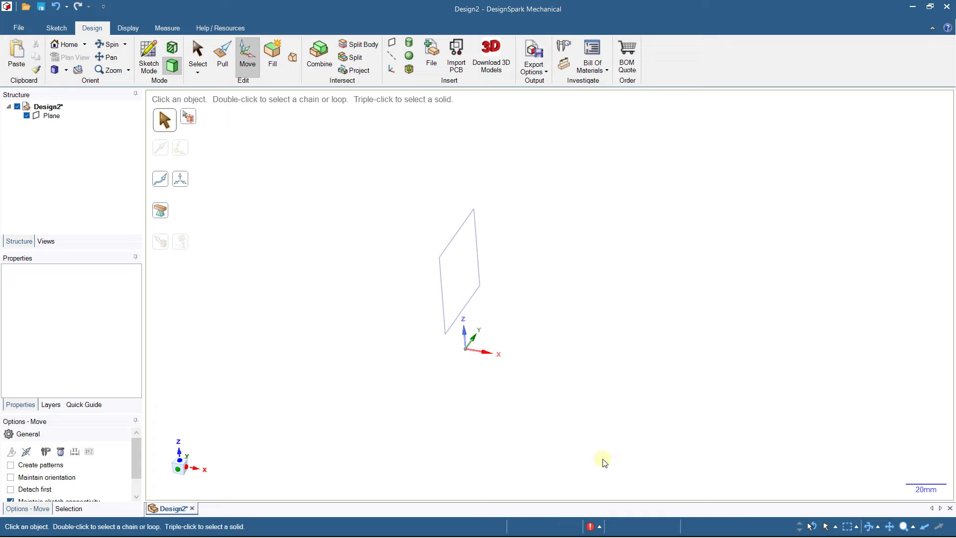
pyautogui.click(53, 118)
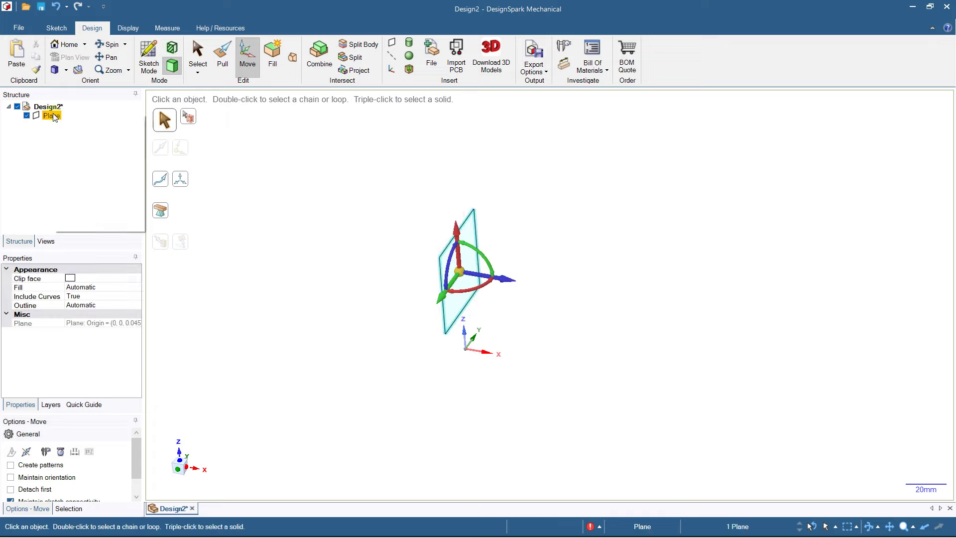
pyautogui.rightClick(54, 118)
pyautogui.click(82, 162)
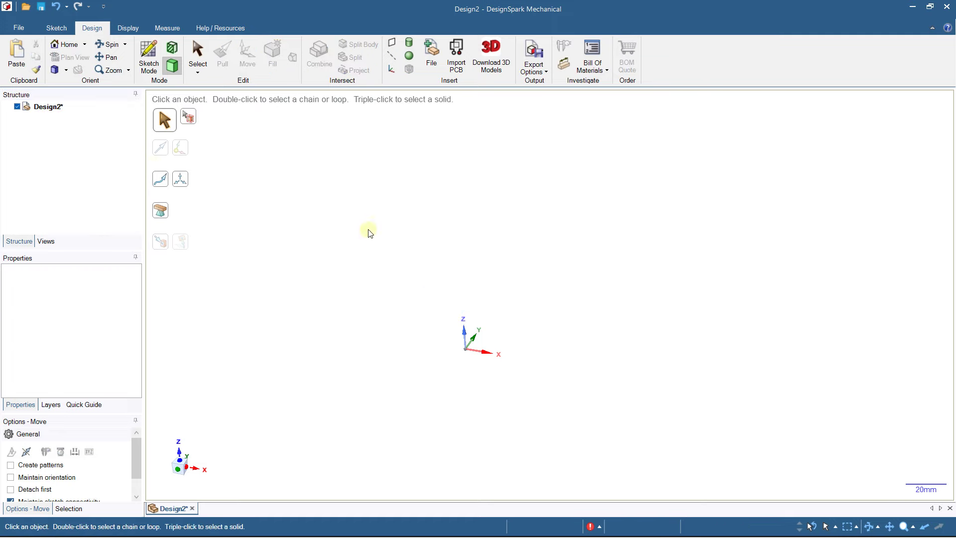
# Sketch a center-defined rectangle of 30 mm by 24 mm at the origin on the horizontal XY plane
pyautogui.click(148, 56)
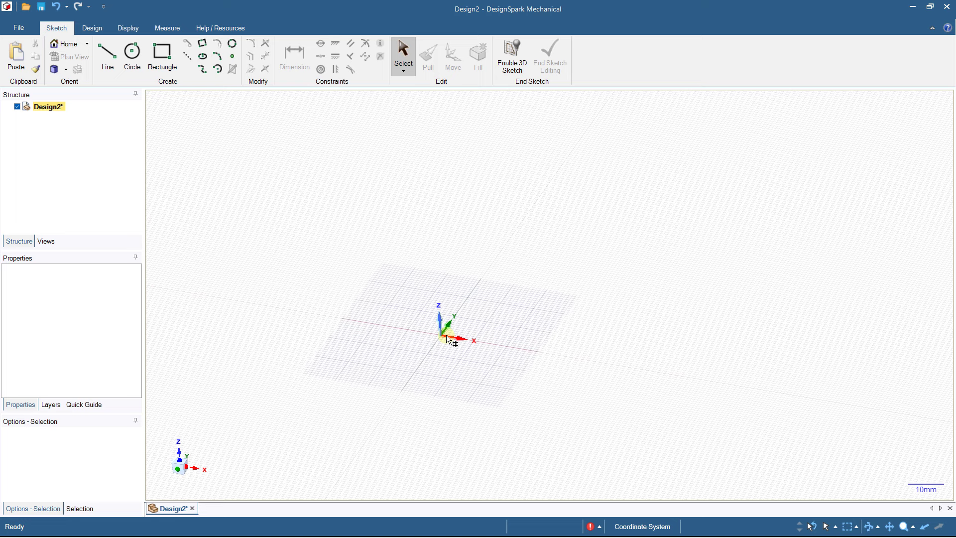
pyautogui.click(446, 335)
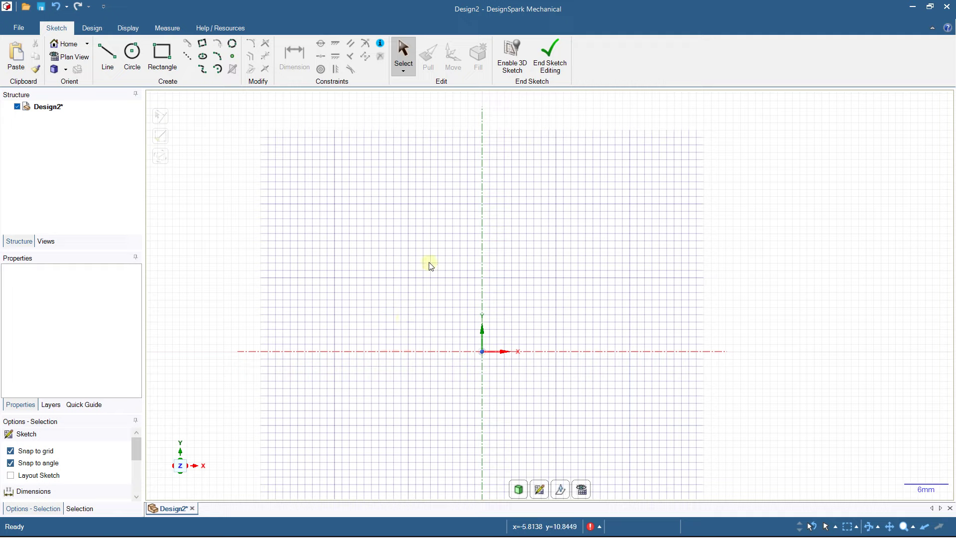
pyautogui.click(151, 63)
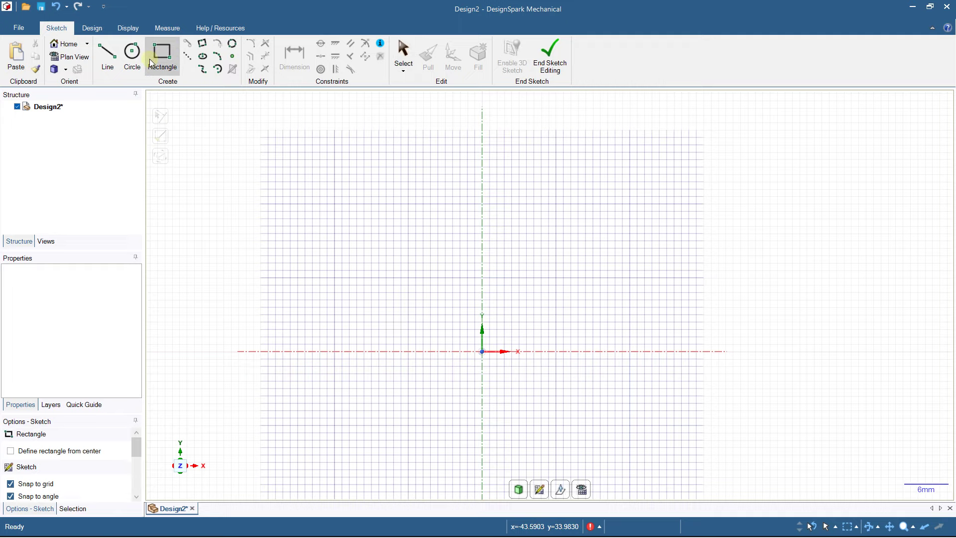
pyautogui.click(58, 446)
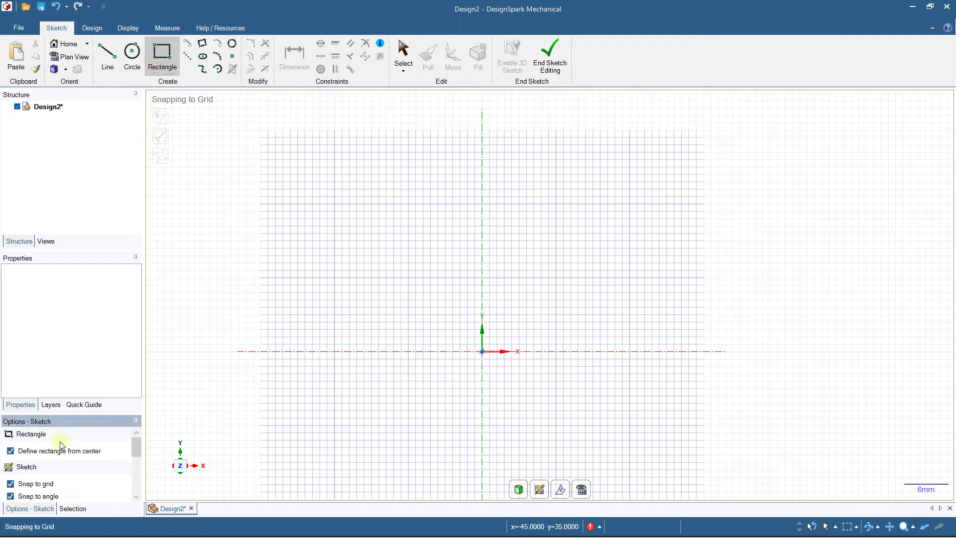
pyautogui.click(483, 353)
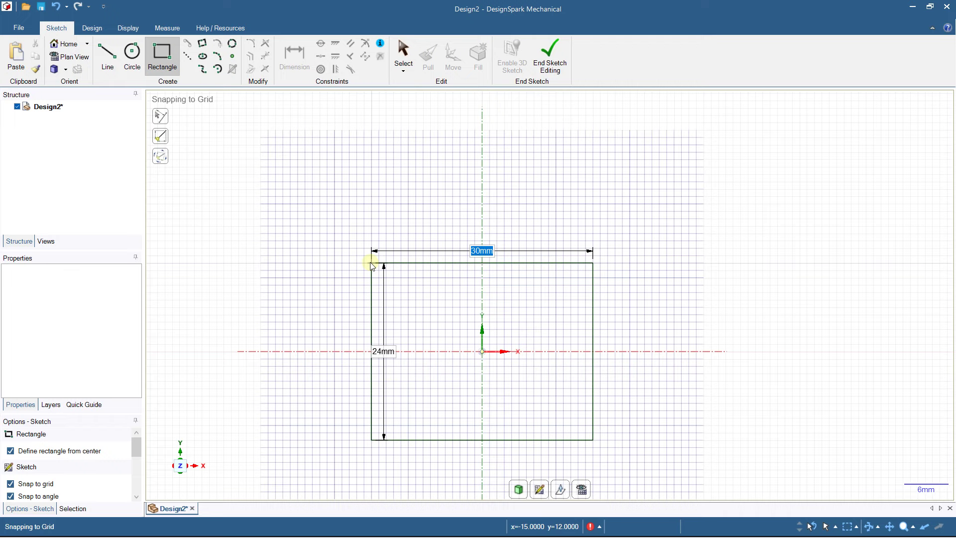
pyautogui.click(371, 263)
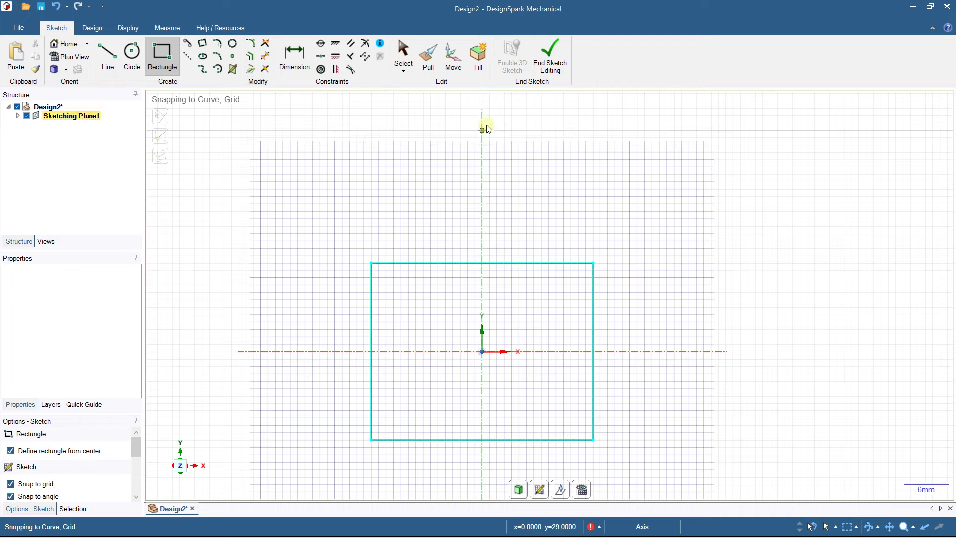
# Finish the sketch and pull the rectangular face upward 10 mm to form a solid block
pyautogui.click(550, 53)
pyautogui.click(436, 324)
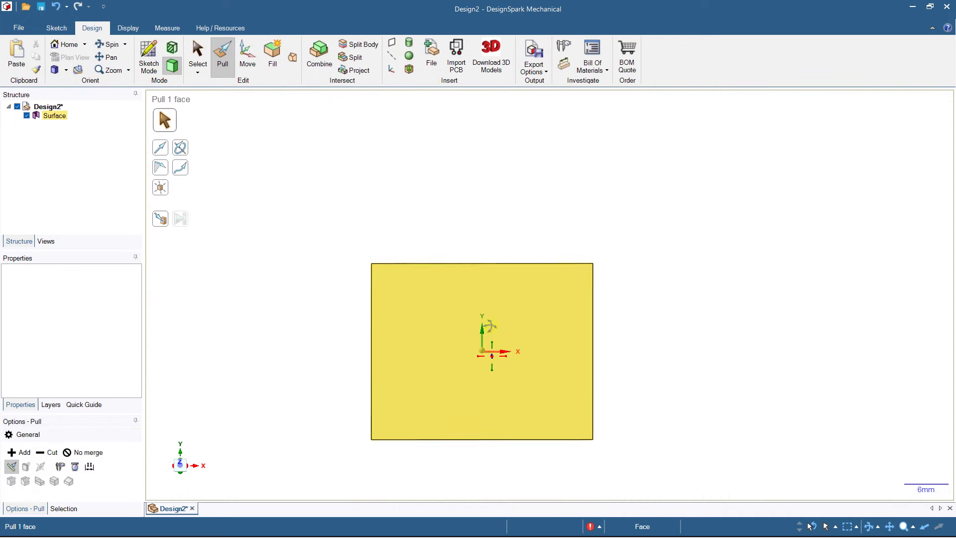
pyautogui.click(431, 347)
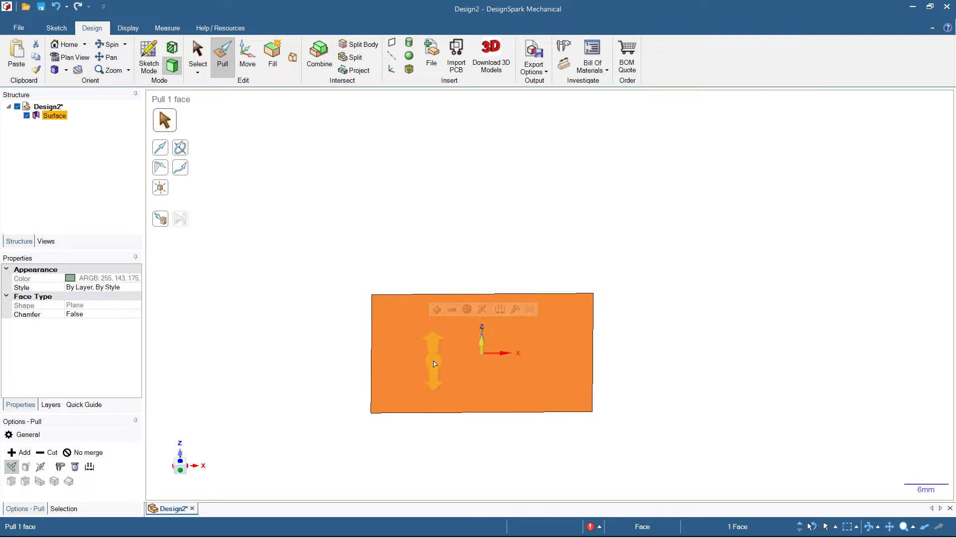
pyautogui.moveTo(422, 351); pyautogui.dragTo(426, 330)
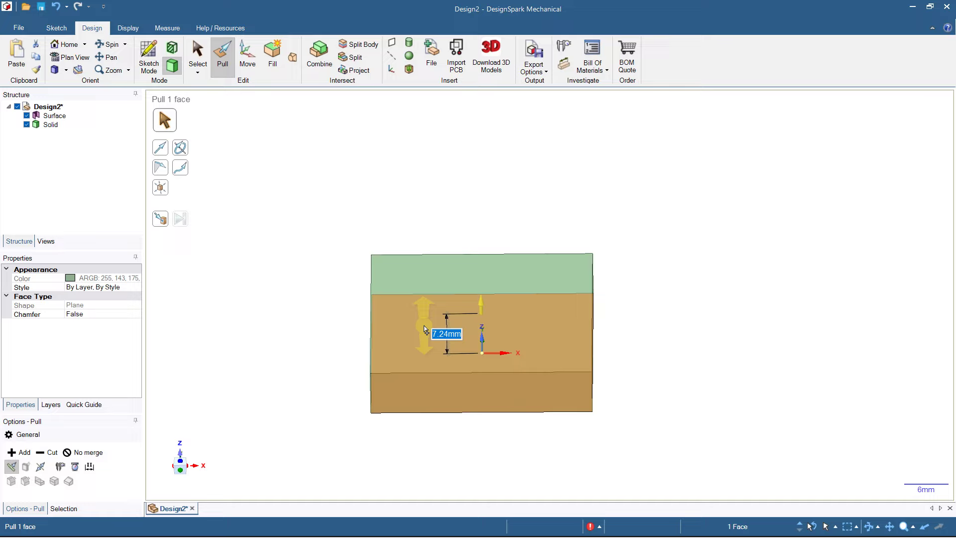
pyautogui.write('10')
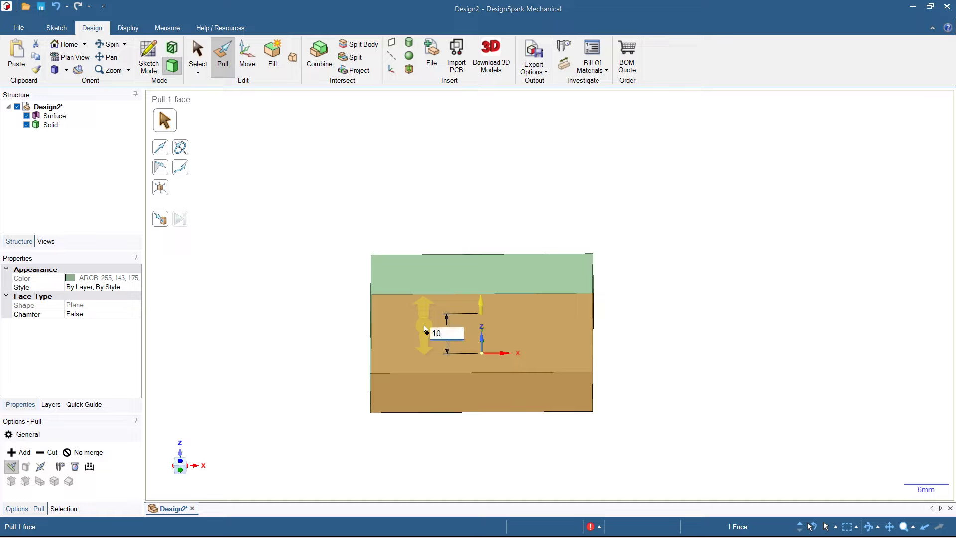
pyautogui.press('Return')
pyautogui.click(323, 241)
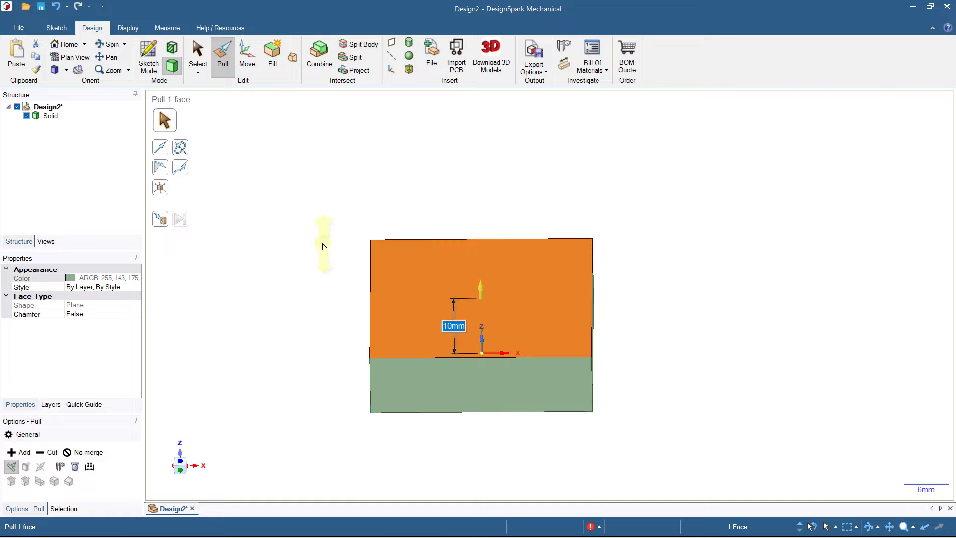
pyautogui.click(427, 303)
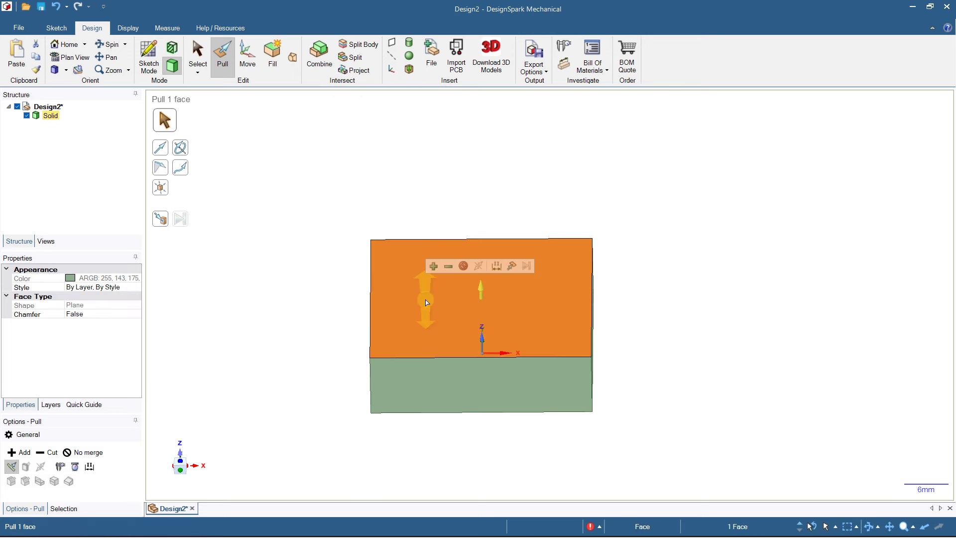